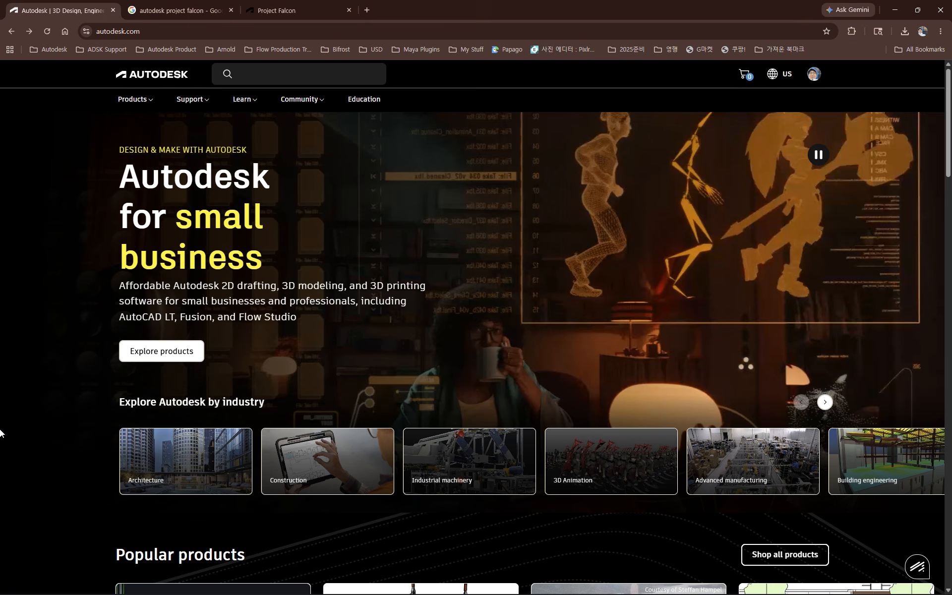
Search the Autodesk site for "project falcon" and look through the results.
click(242, 74)
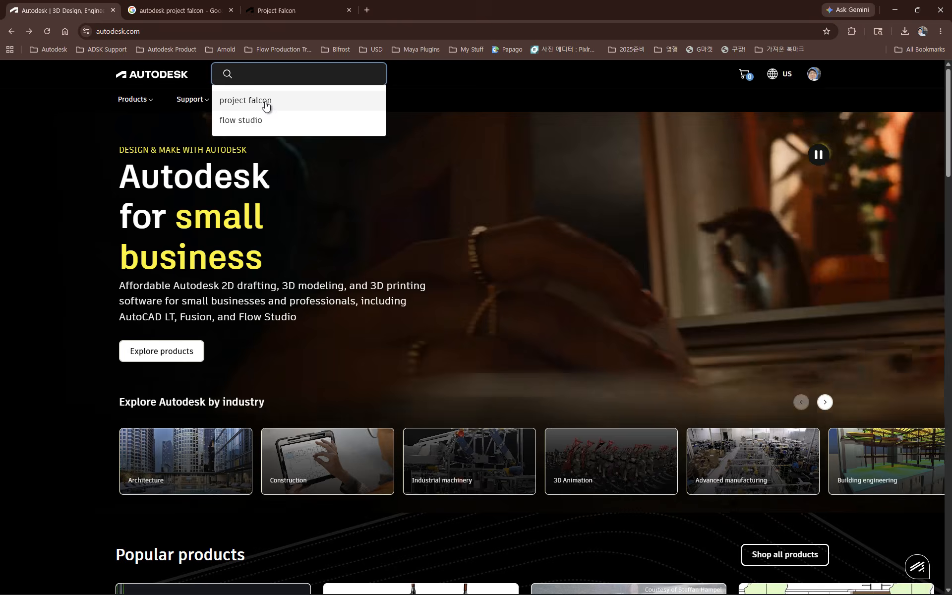
click(264, 102)
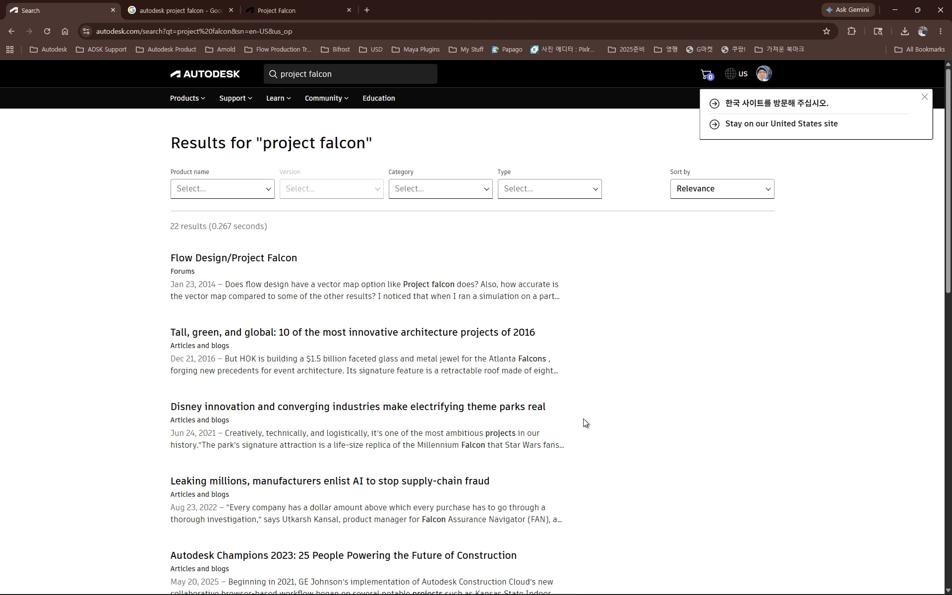
scroll(583, 421, down, 6)
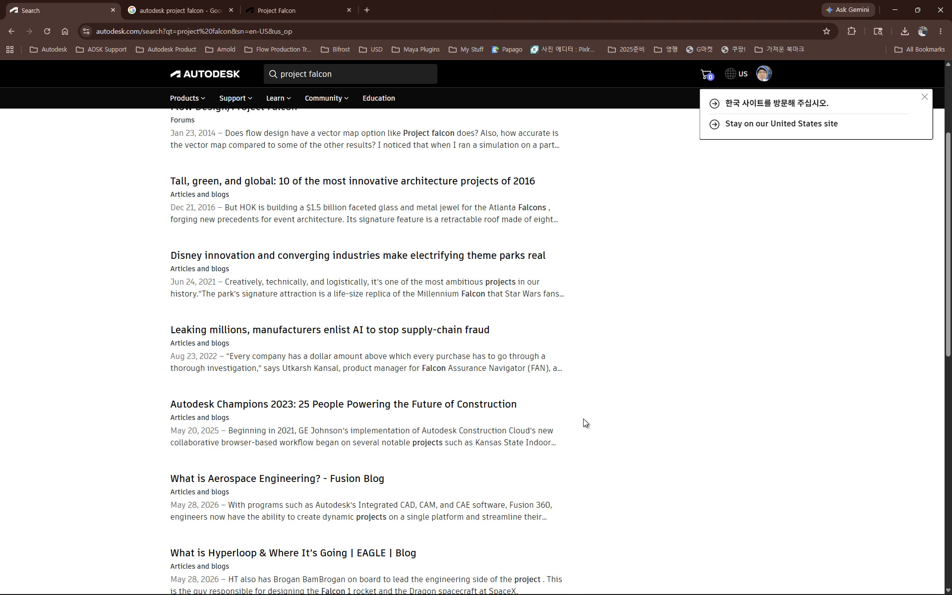
scroll(583, 422, up, 6)
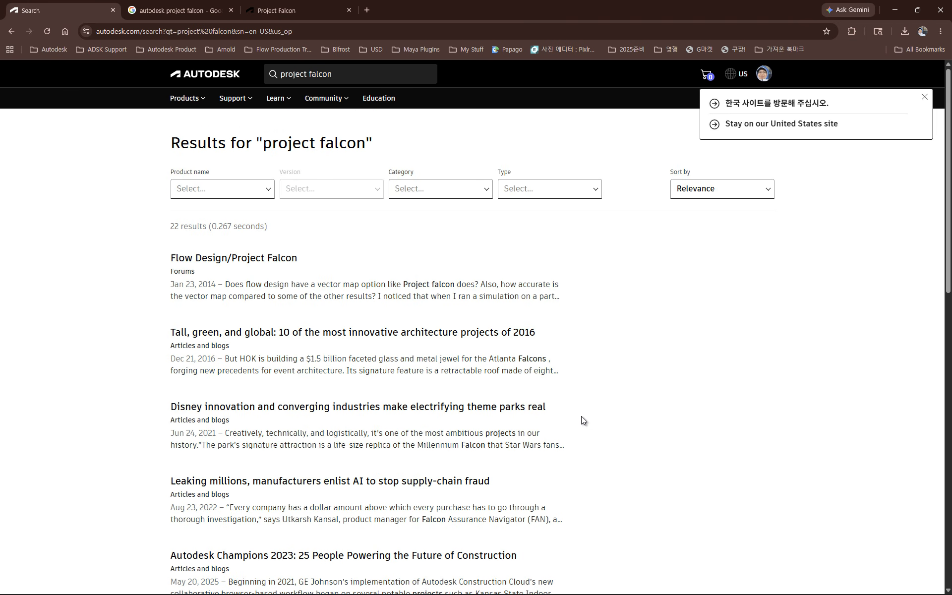
Open Autodesk's Project Falcon product page from the Google results and switch to the Project Falcon web app.
click(153, 9)
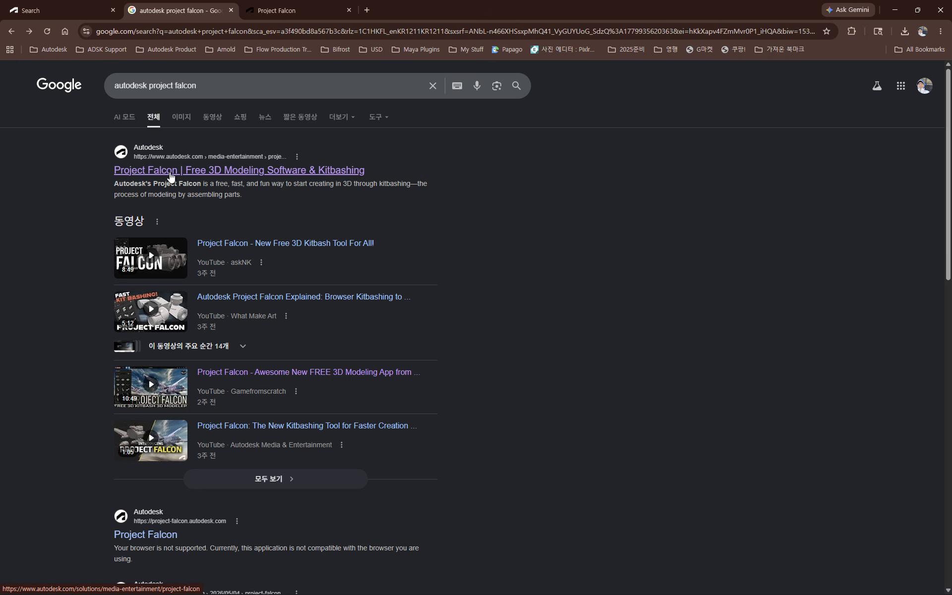
click(257, 174)
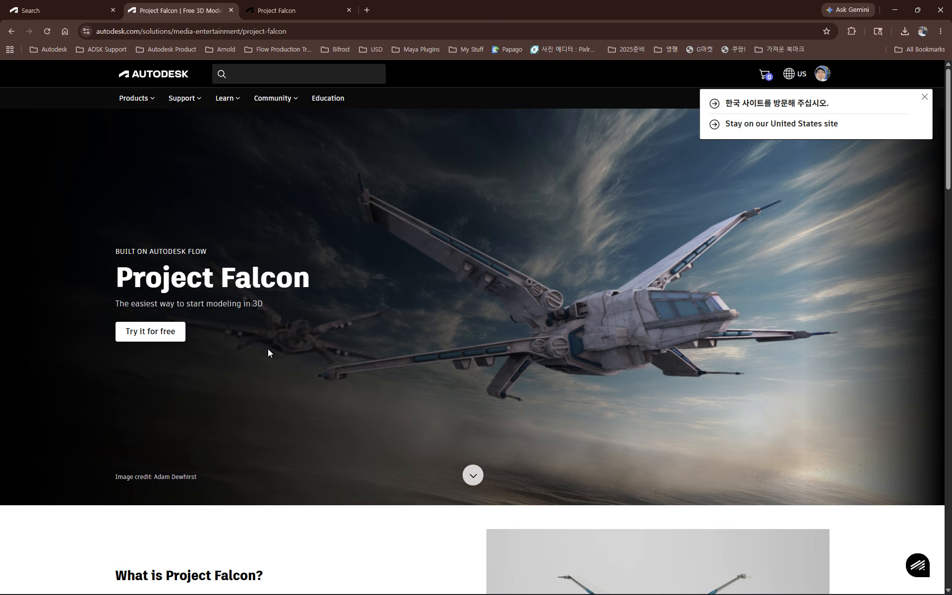
click(278, 13)
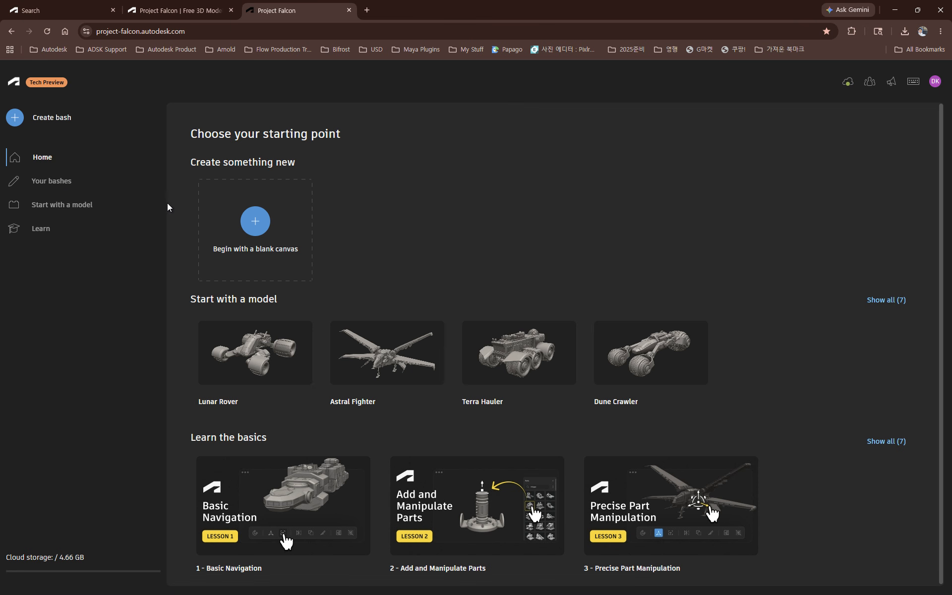
Look through the saved bashes and the starter models, including the options offered for the Astral Fighter.
click(58, 187)
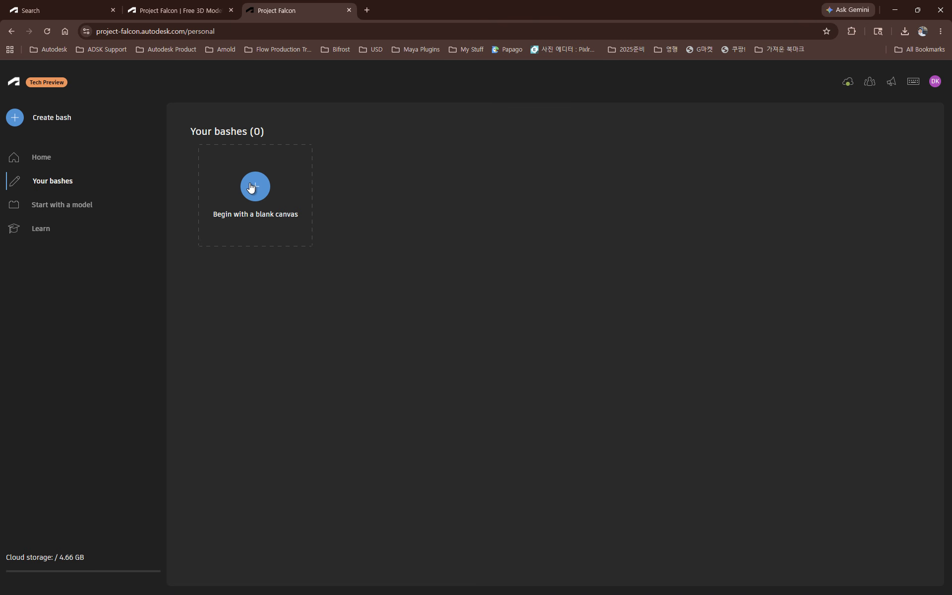
click(67, 210)
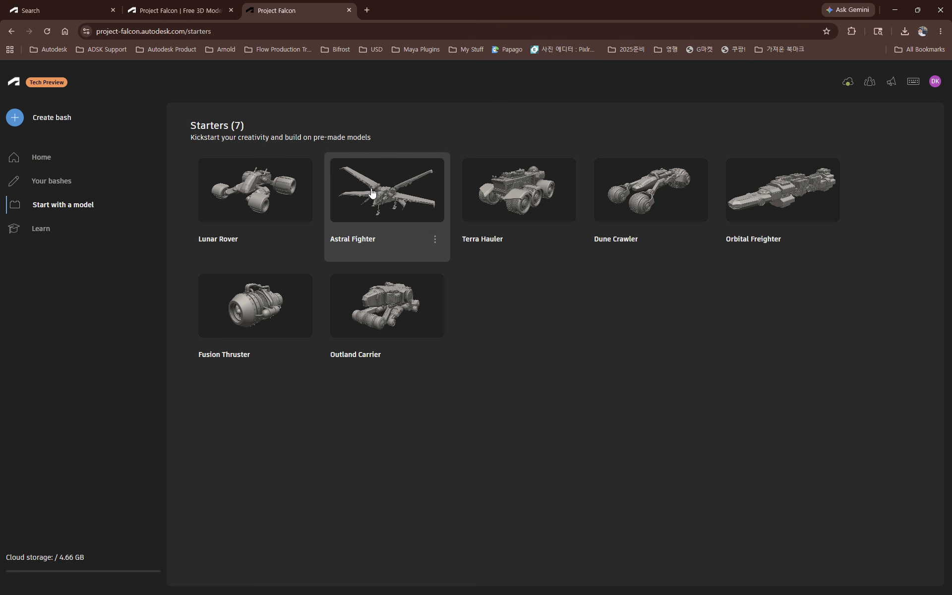
click(434, 239)
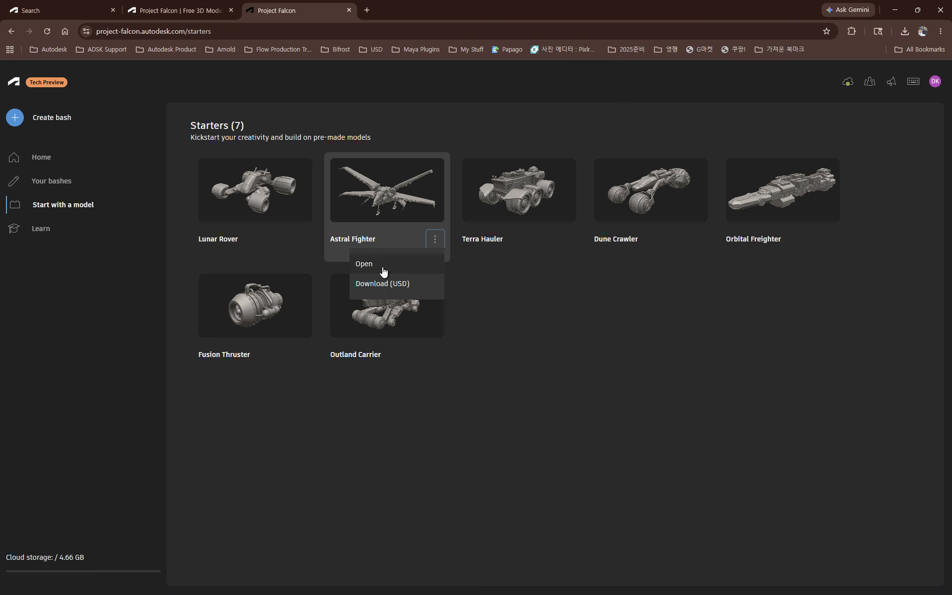
Return to the home page and start a new bash with a blank canvas.
click(39, 156)
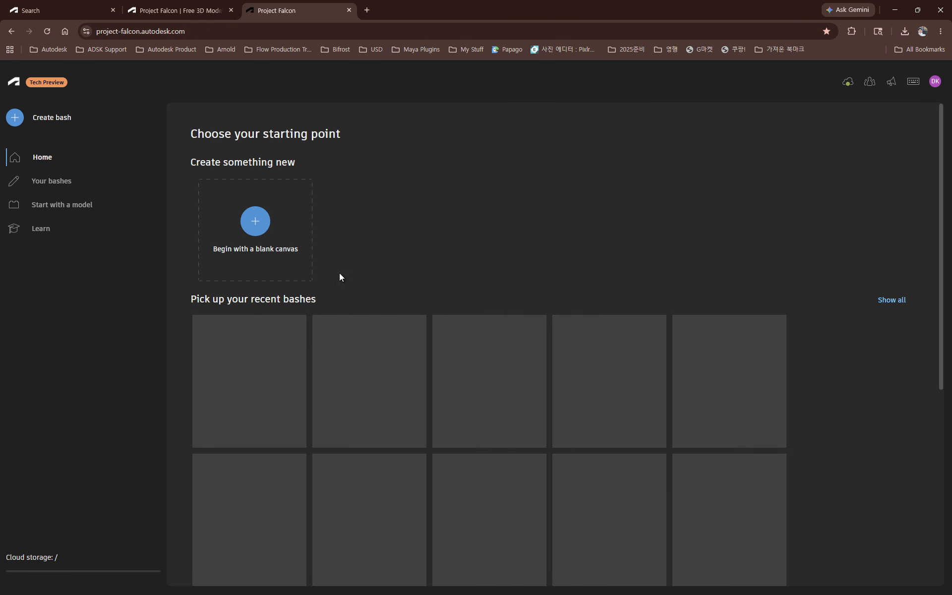
click(256, 225)
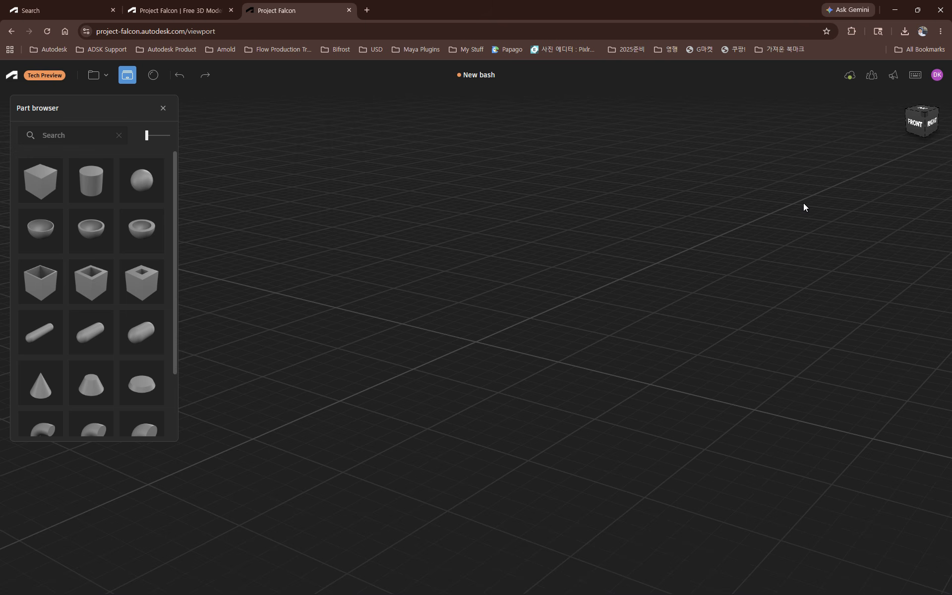
Review the full list of shortcuts and controls for camera, selection, tools, editing and bash commands, and close it.
mouse_move(898, 108)
click(915, 75)
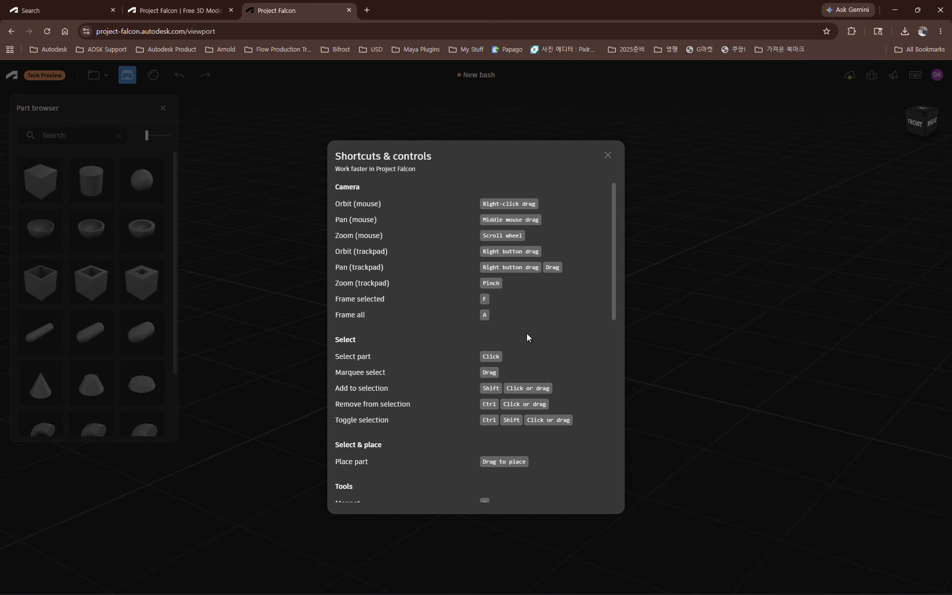
scroll(527, 336, down, 10)
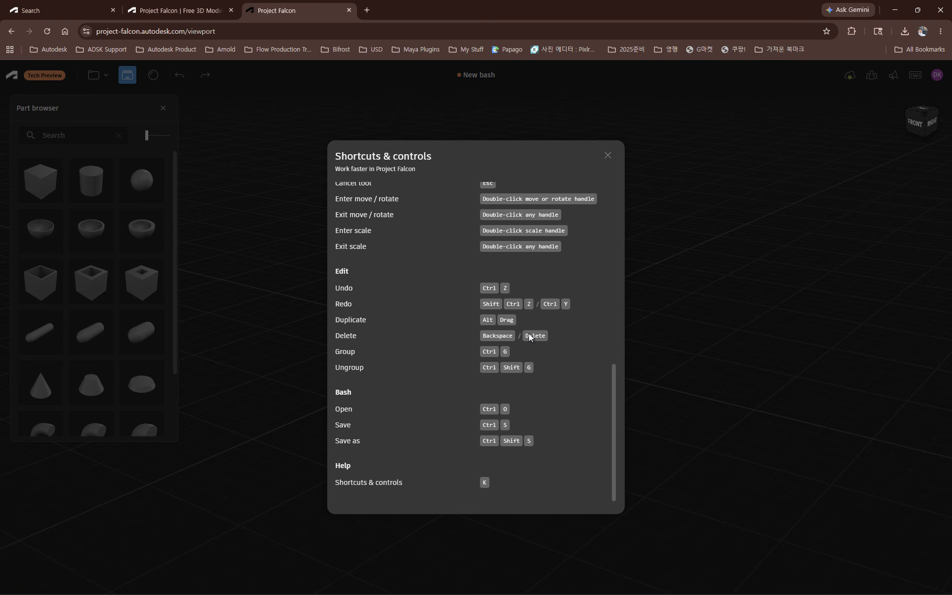
scroll(529, 333, up, 5)
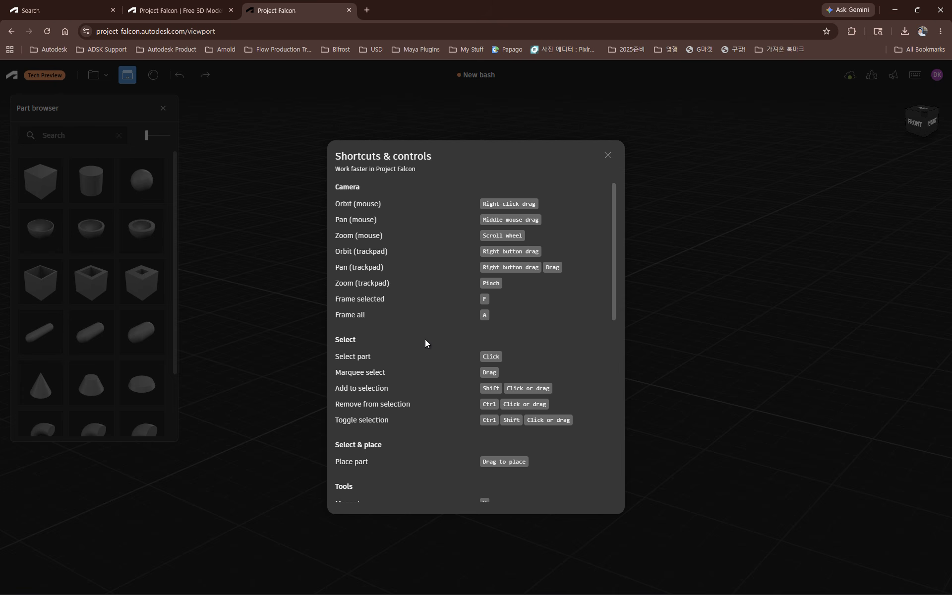
scroll(390, 384, down, 5)
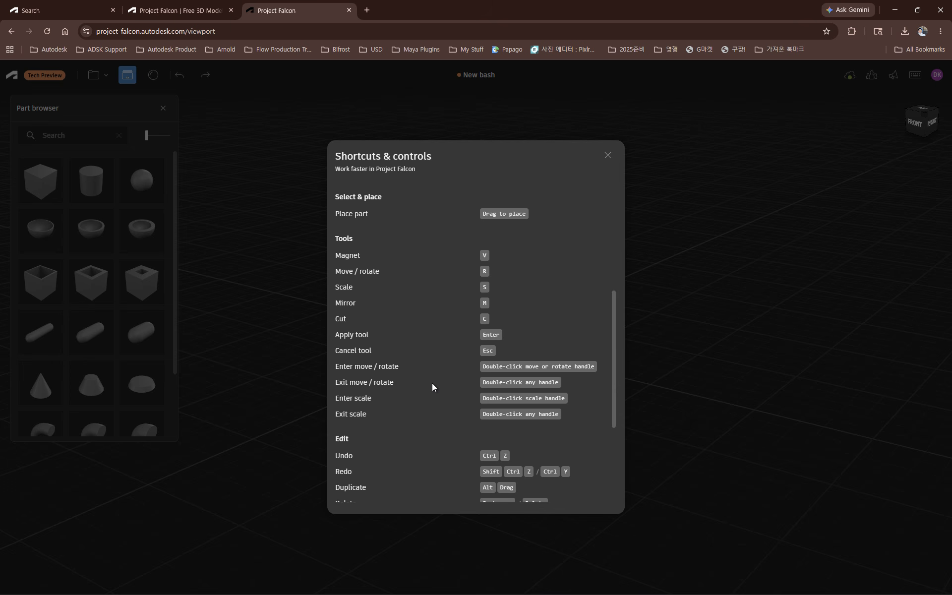
scroll(432, 386, down, 4)
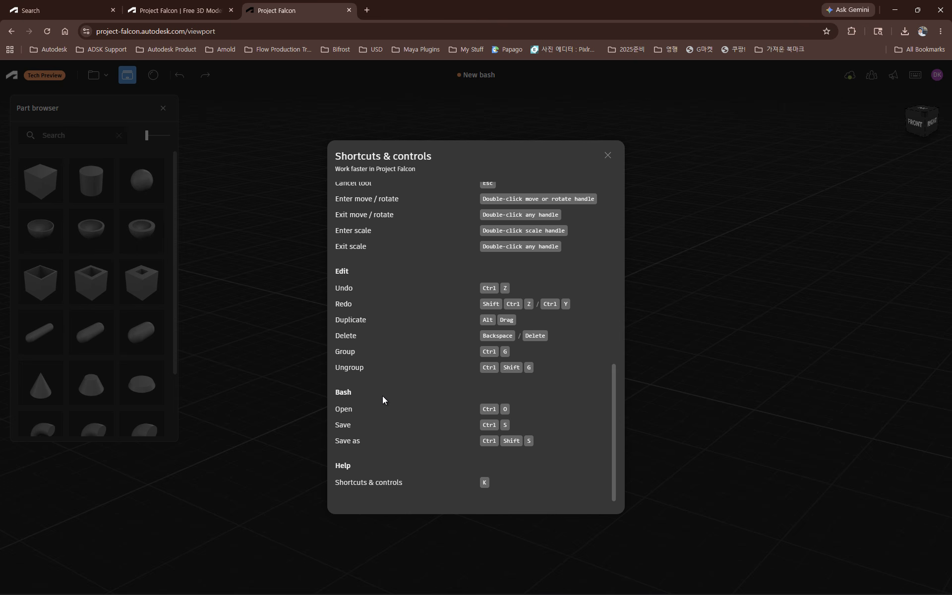
click(608, 155)
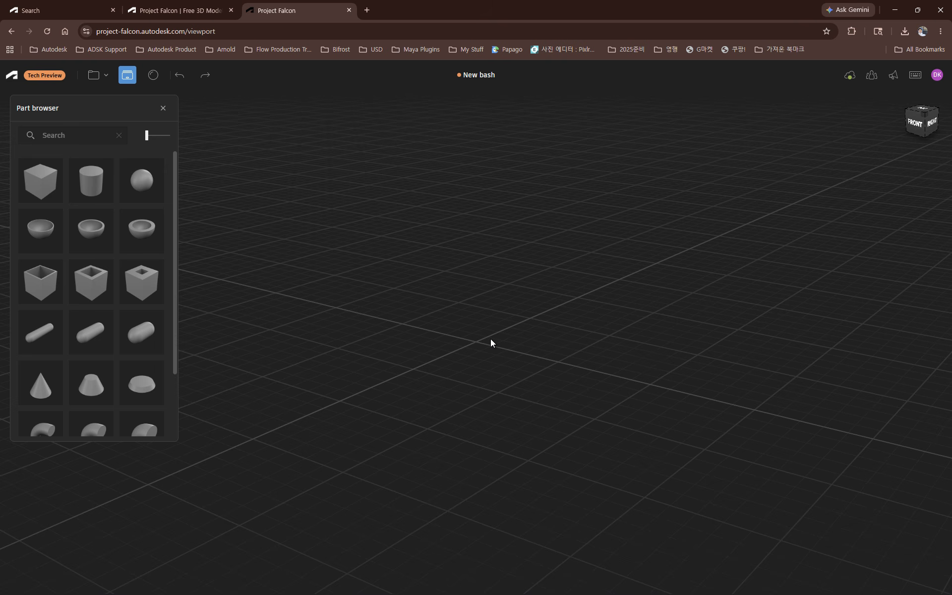
Browse the available parts and place the basic cube at the centre of the grid.
middle_drag(490, 344, 514, 322)
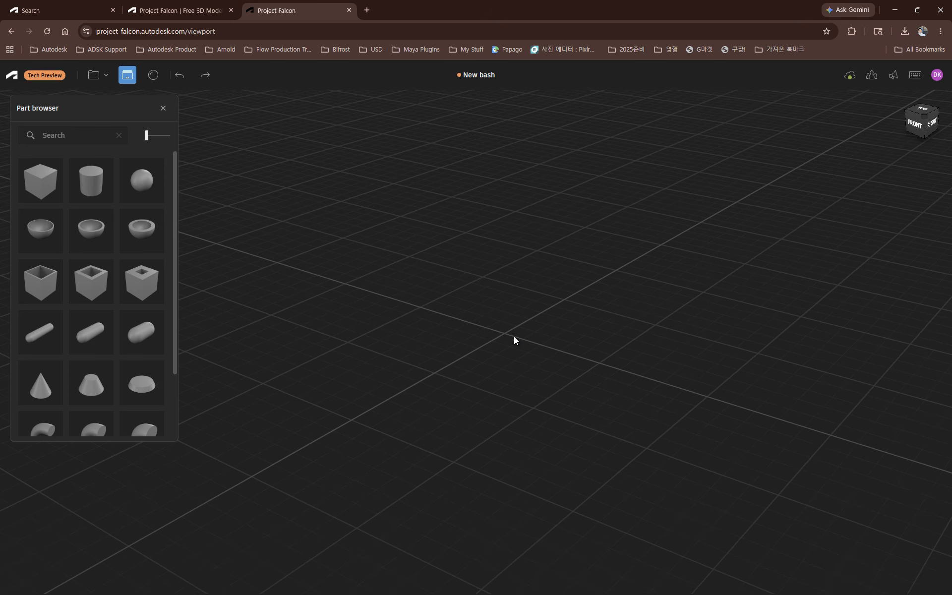
middle_drag(509, 334, 490, 343)
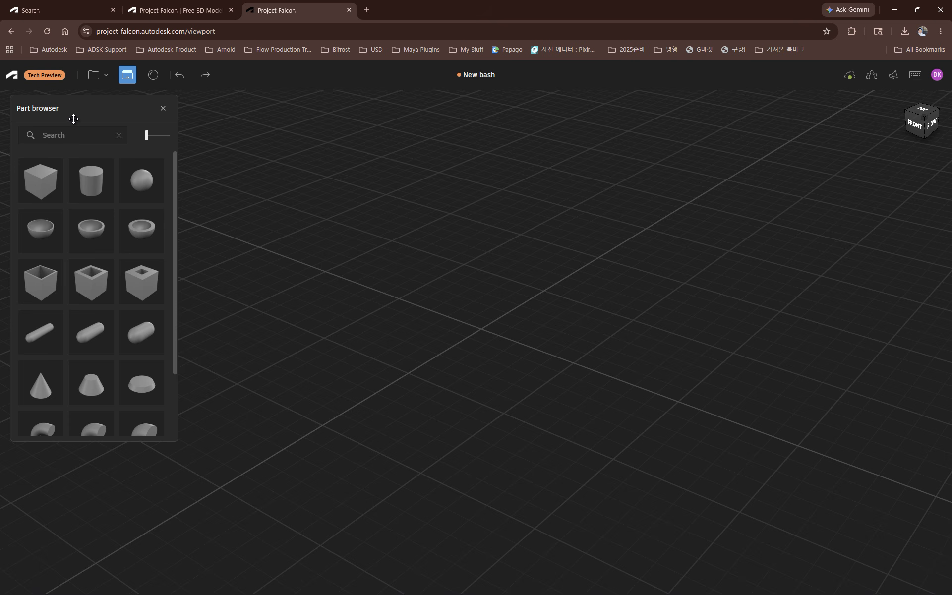
scroll(97, 258, down, 10)
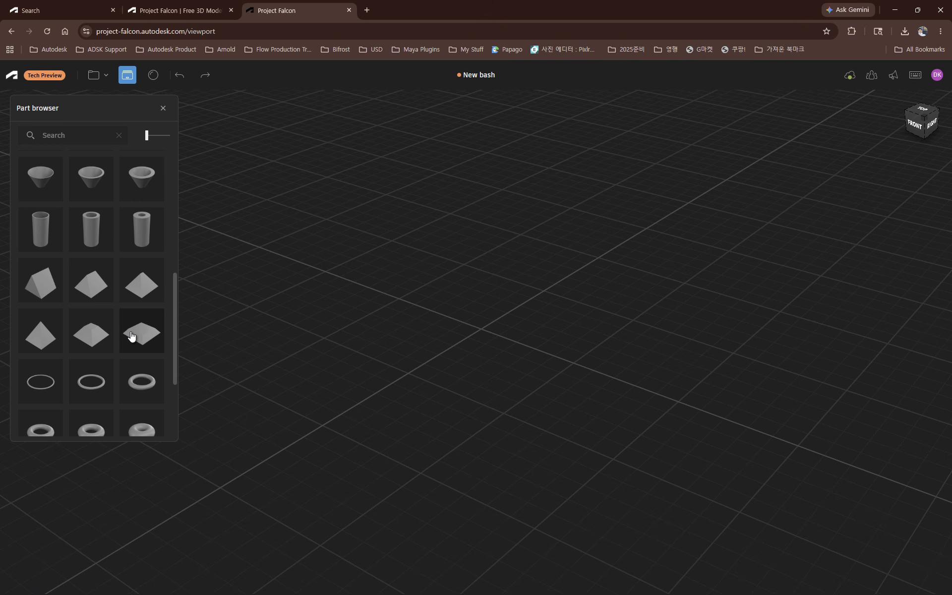
scroll(132, 335, down, 10)
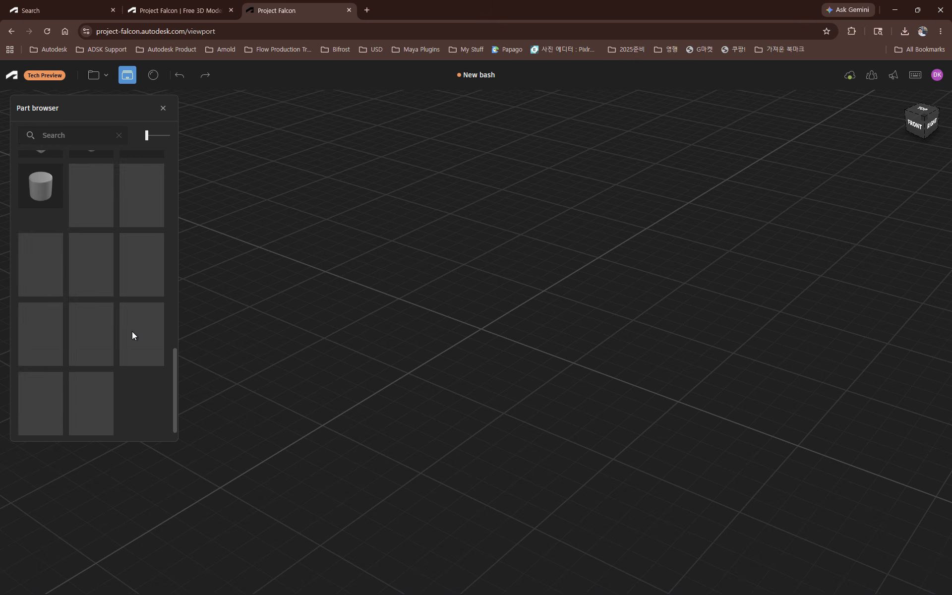
scroll(124, 322, down, 4)
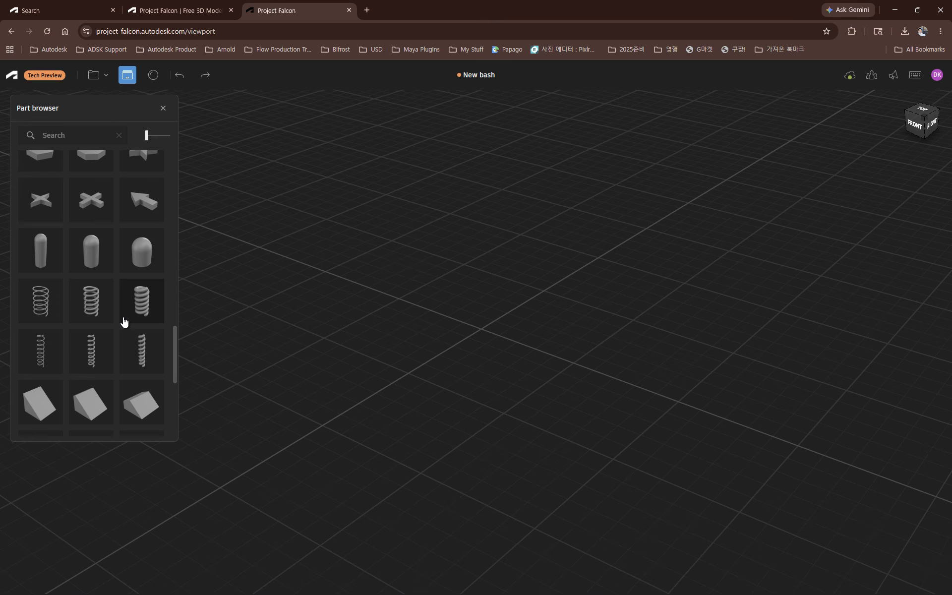
scroll(124, 322, down, 8)
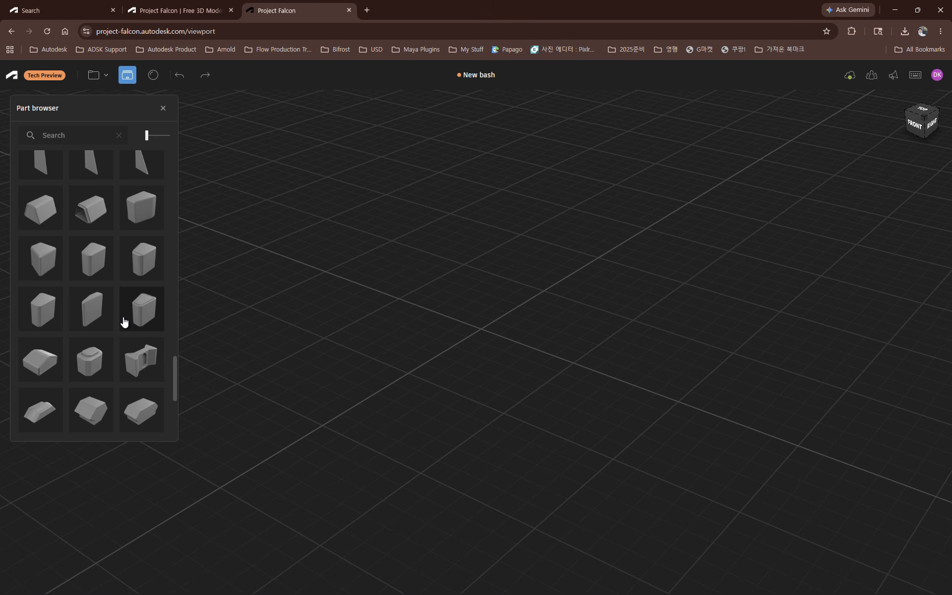
scroll(124, 322, up, 15)
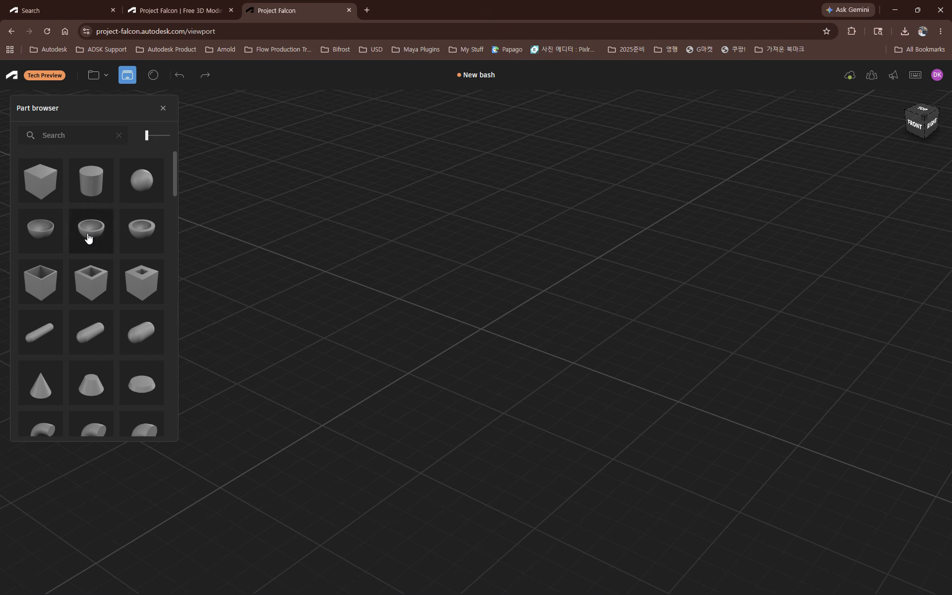
drag(46, 193, 486, 331)
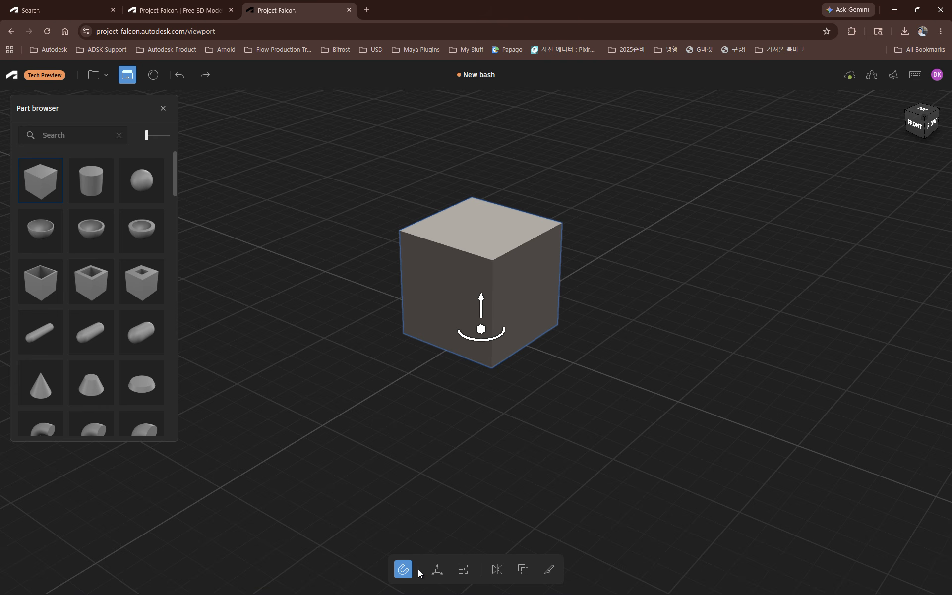
Try the Magnet manipulator by rotating and moving the cube, and undo these changes.
click(402, 570)
key(v)
scroll(489, 372, up, 4)
scroll(486, 371, up, 2)
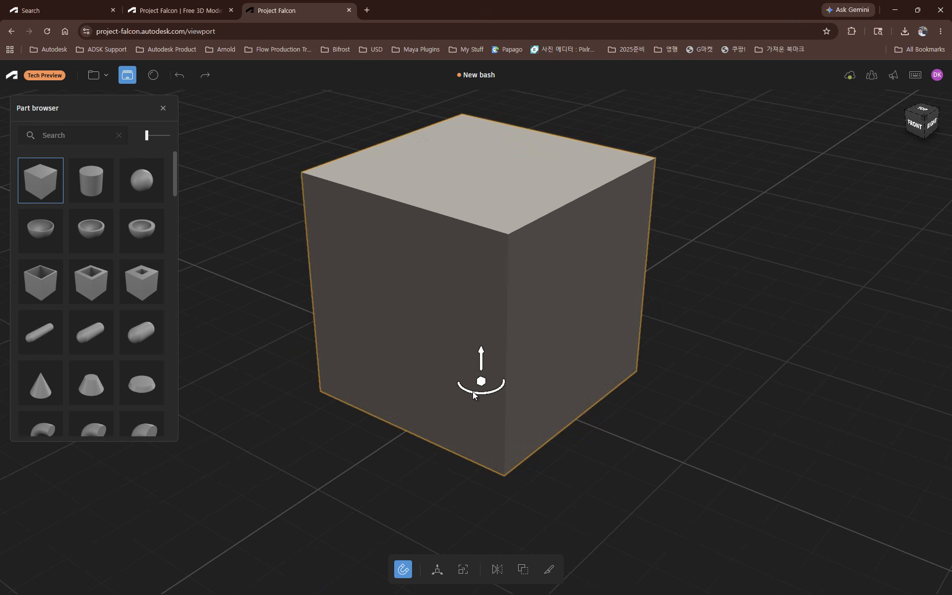
drag(474, 392, 495, 395)
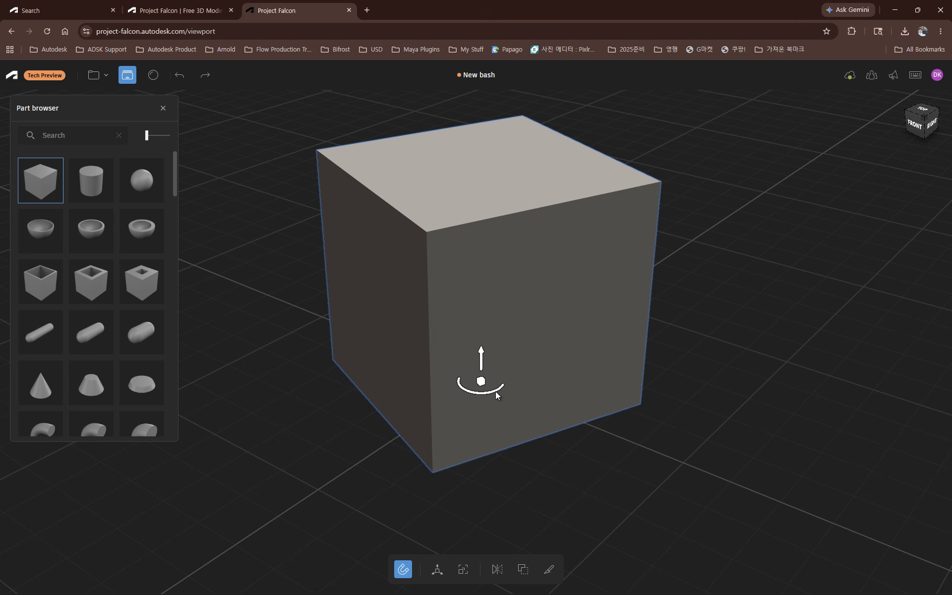
key(ctrl+z)
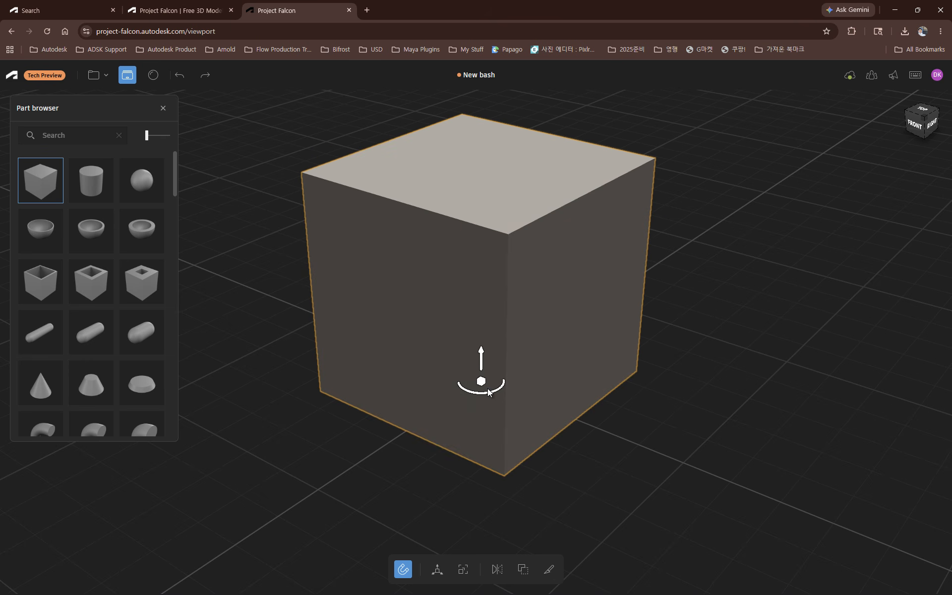
drag(480, 386, 587, 340)
drag(479, 353, 497, 295)
Cycle the selected cube's manipulator through Move / rotate and Scale, ending back on Magnet only.
key(w)
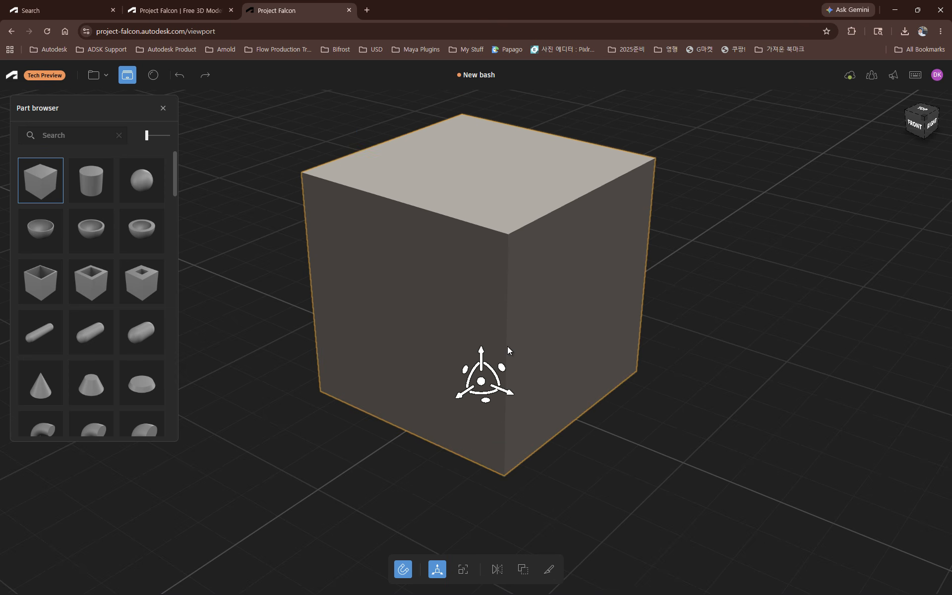
key(r)
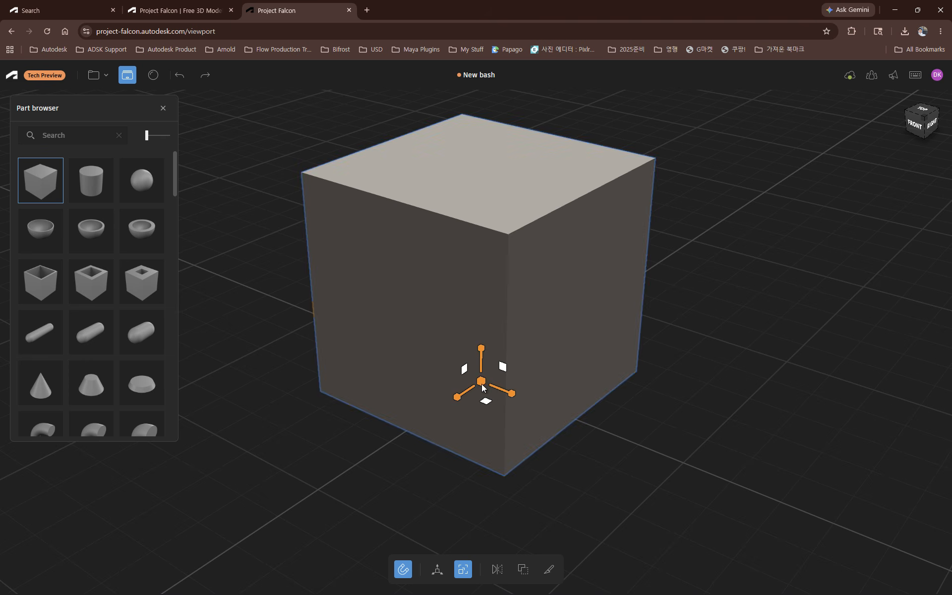
key(w)
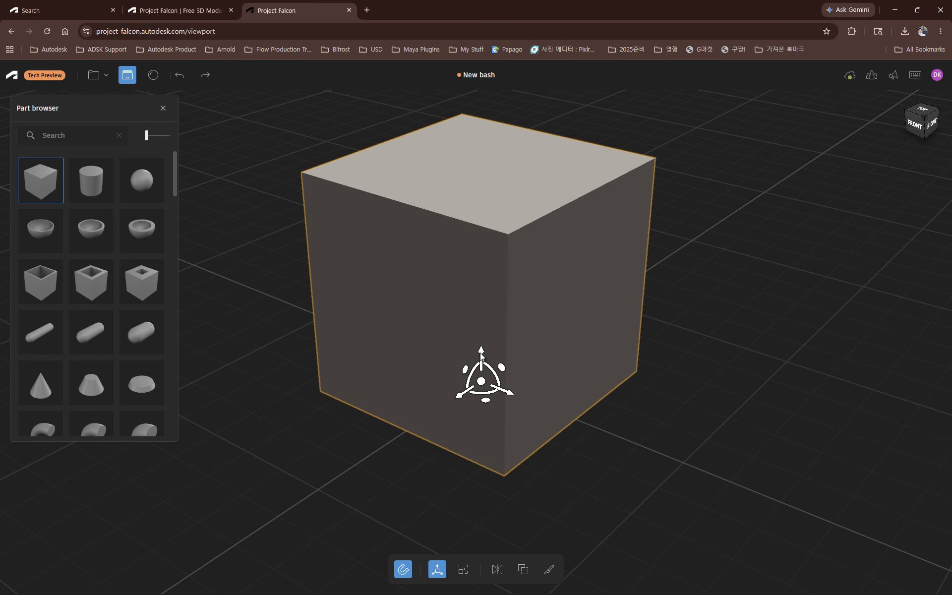
key(w)
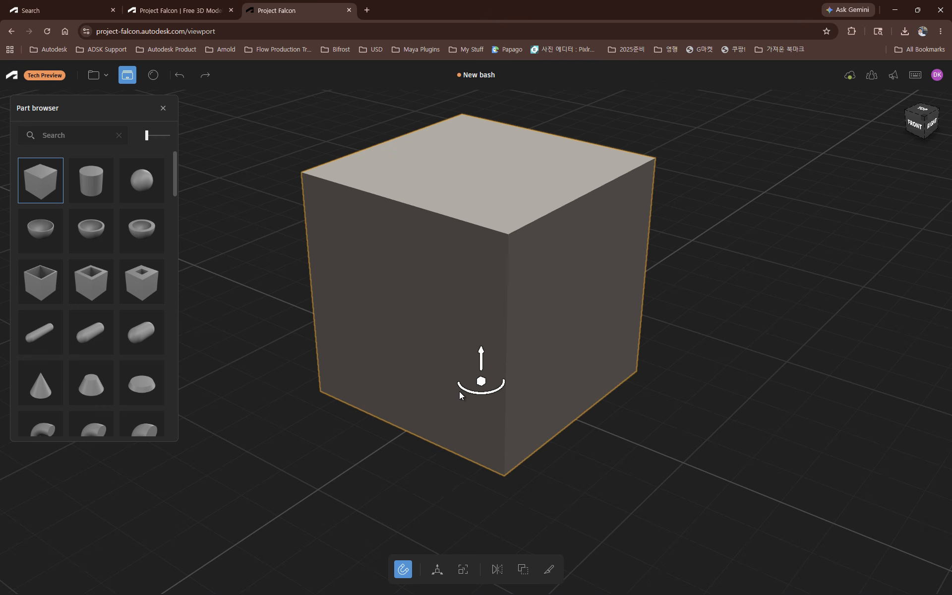
key(w)
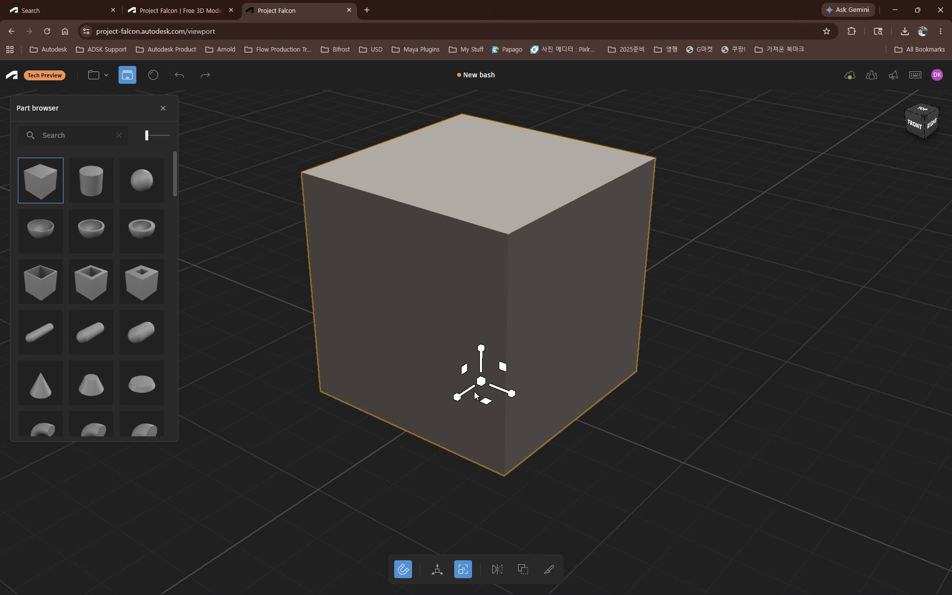
key(w)
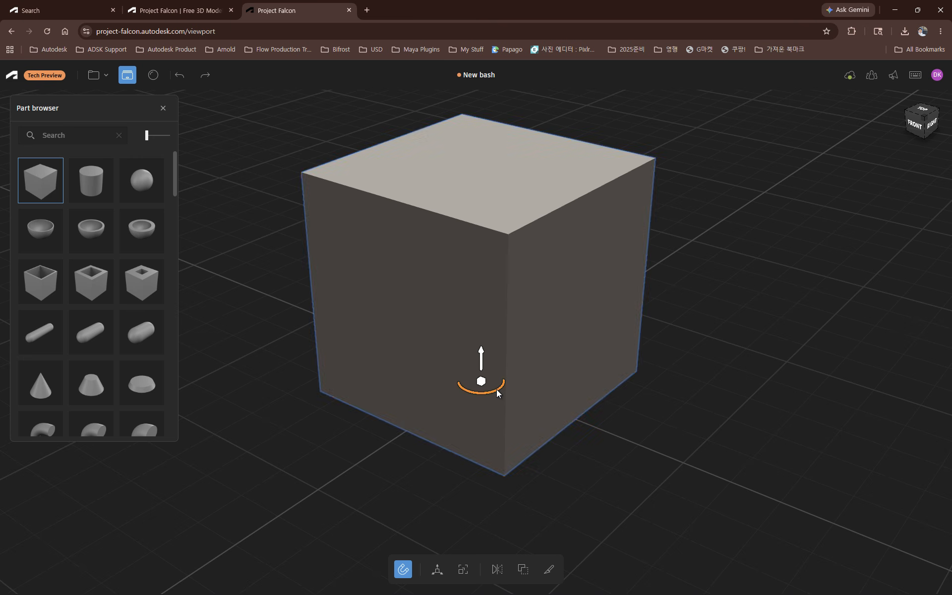
Switch the cube's manipulator to Scale and reshape the cube into a long, low rectangular box.
key(w)
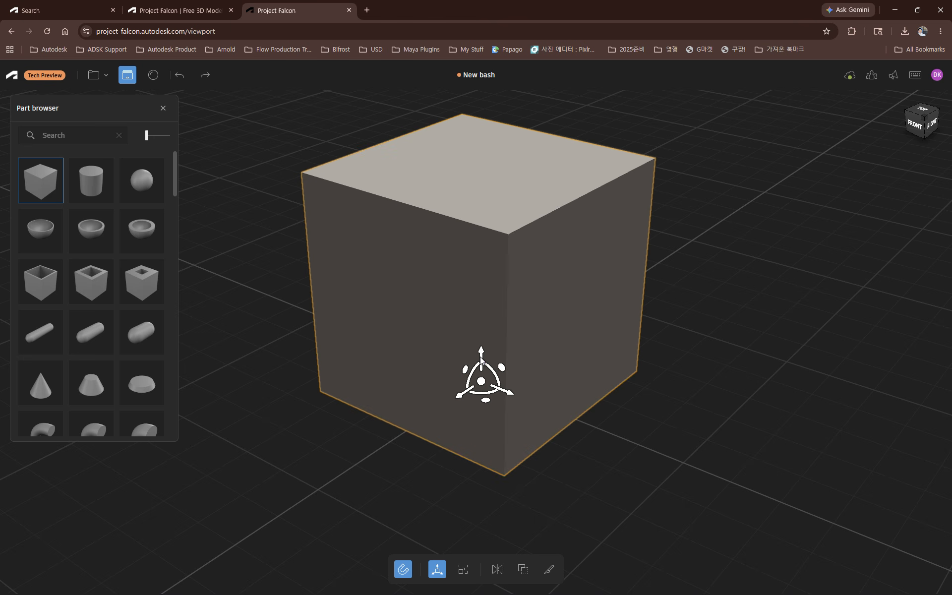
key(w)
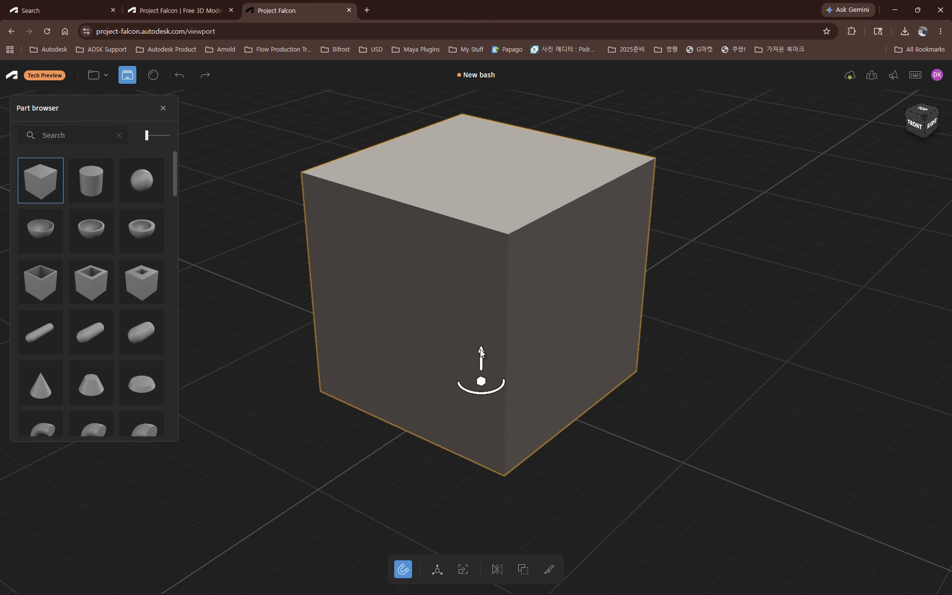
key(w)
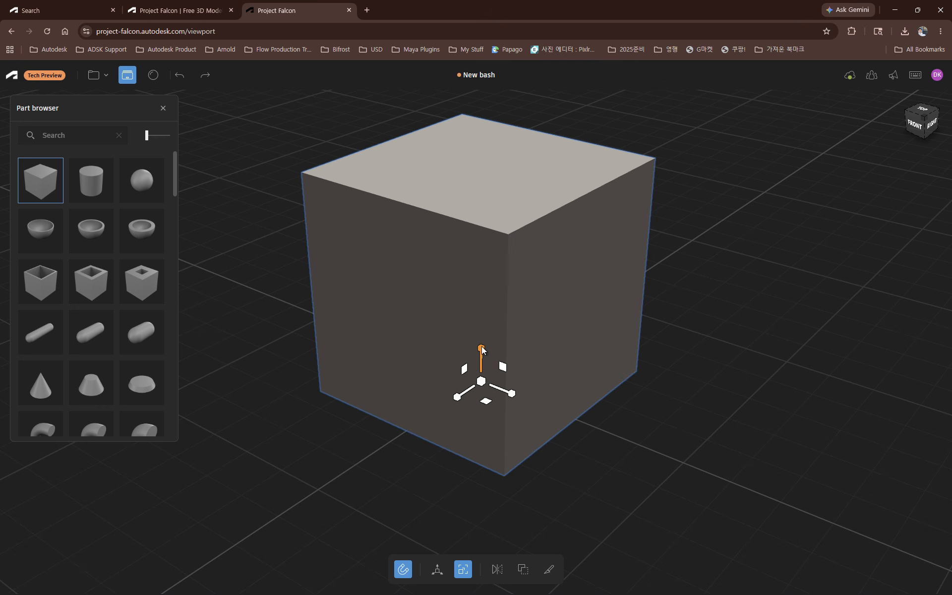
drag(481, 346, 611, 383)
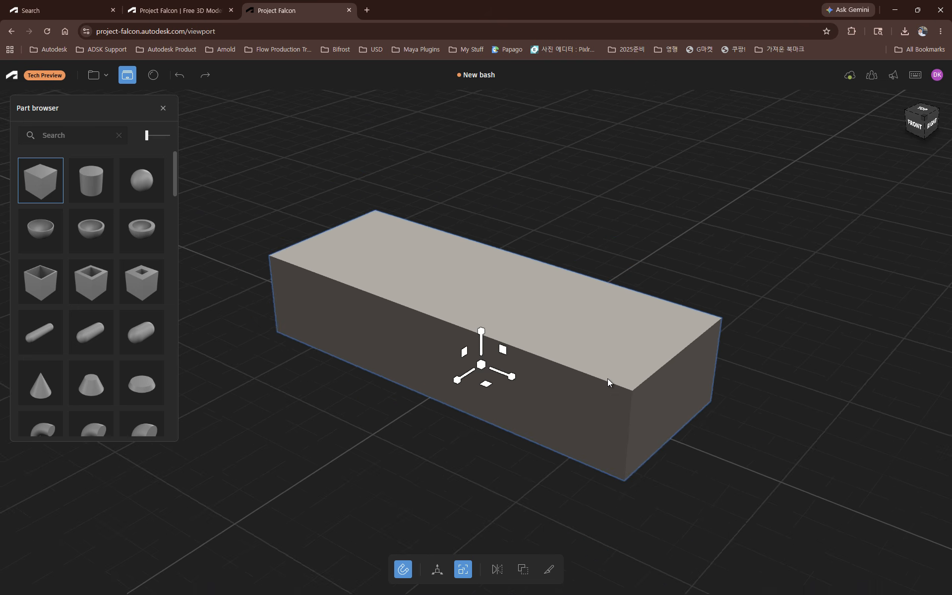
scroll(608, 379, down, 2)
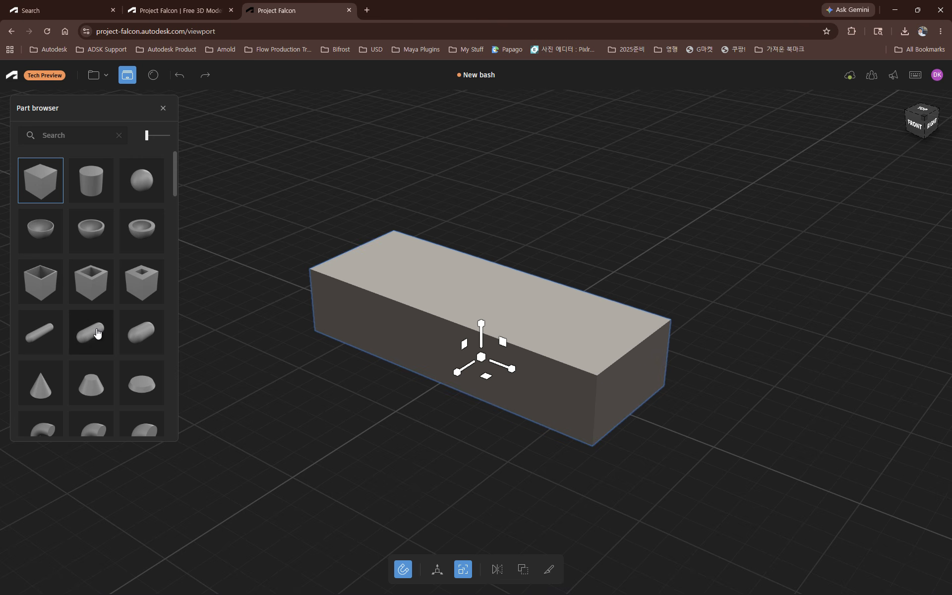
Place the medium-thickness capsule lengthwise on one end of the box's top face and raise it slightly with Move / rotate.
drag(90, 338, 421, 266)
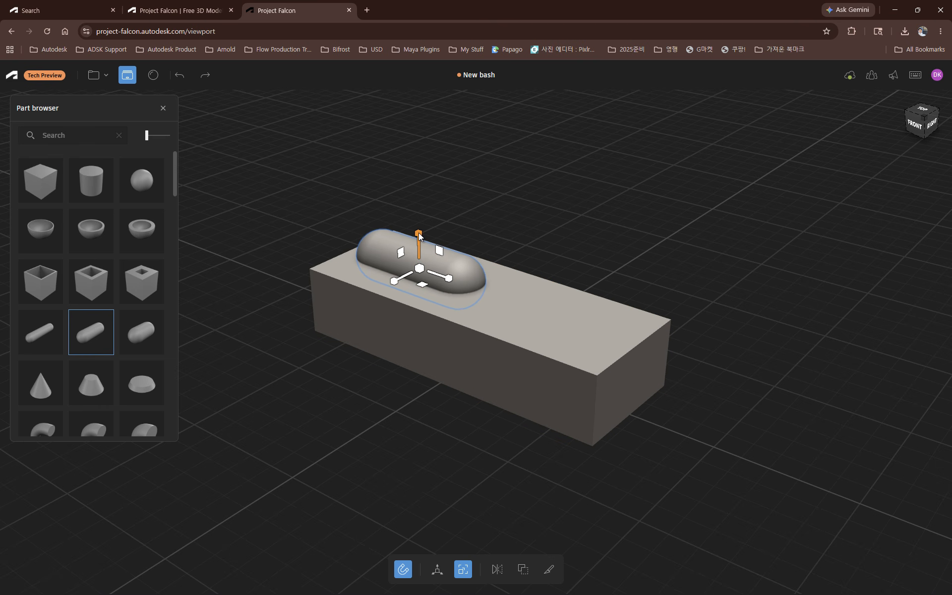
key(w)
mouse_move(417, 232)
mouse_down()
mouse_move(420, 210)
mouse_move(422, 223)
mouse_up()
Place the roof-shaped tapered block on the box's top face opposite the capsule, and undo the small trial move.
scroll(133, 345, down, 6)
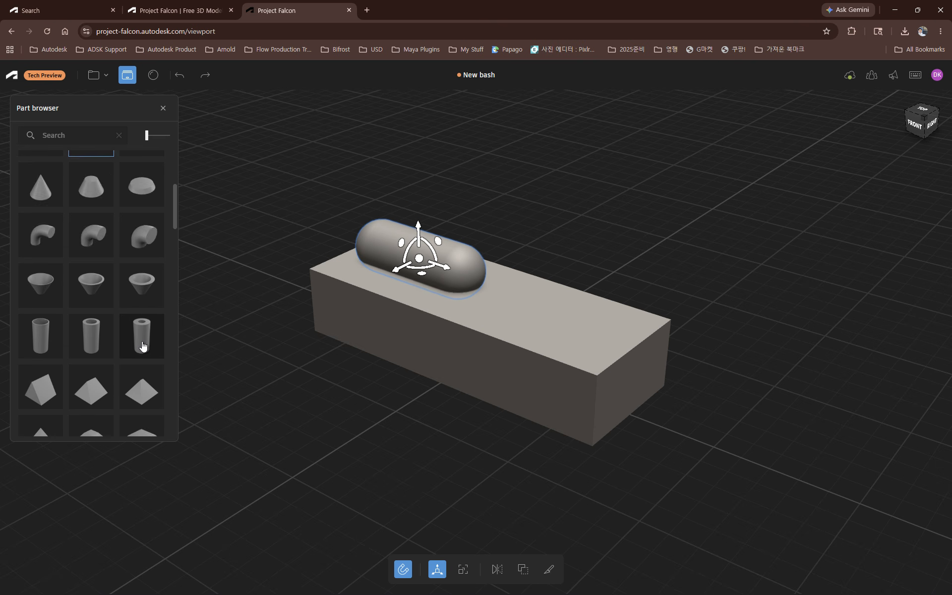
drag(100, 296, 588, 373)
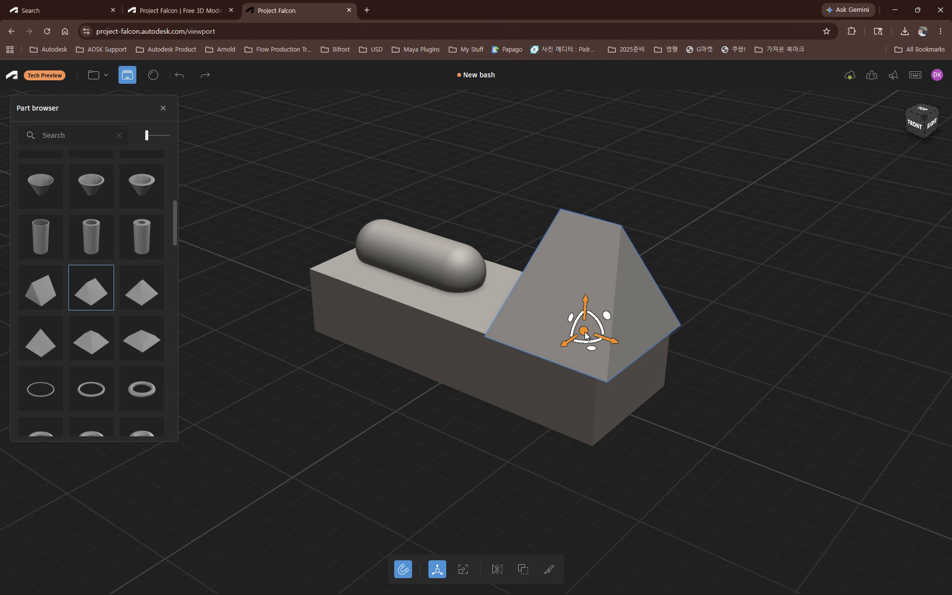
mouse_move(586, 336)
mouse_down()
mouse_move(568, 341)
mouse_move(584, 325)
mouse_up()
key(ctrl+z)
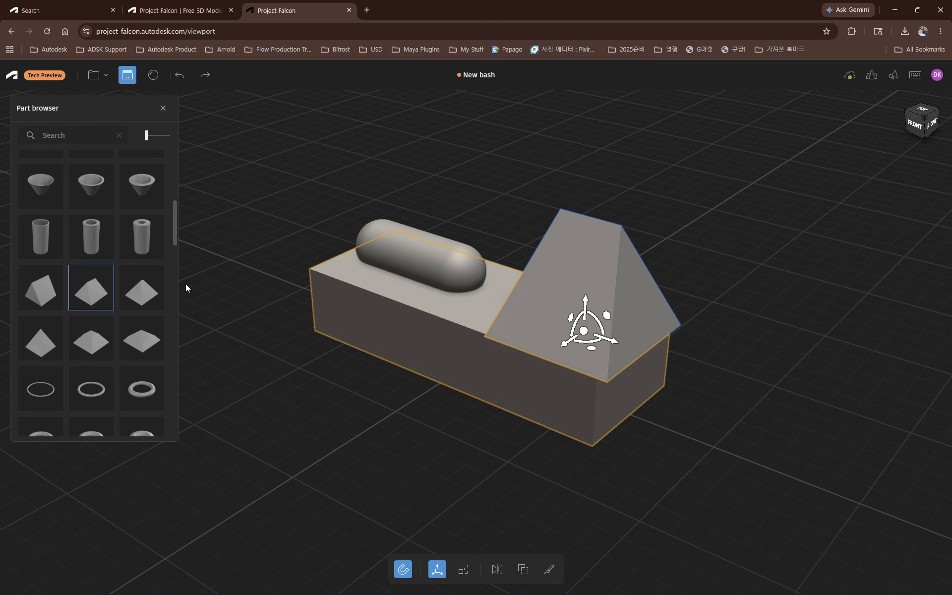
Filter the available parts by the keyword tire and look through the matching wheels and wheel assemblies.
click(50, 139)
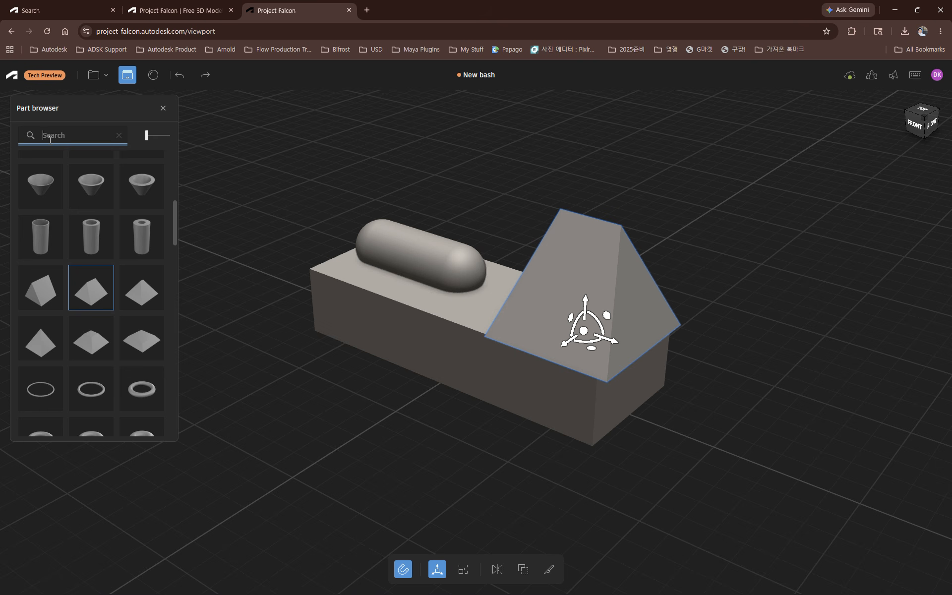
text(ㅅ)
text(tire)
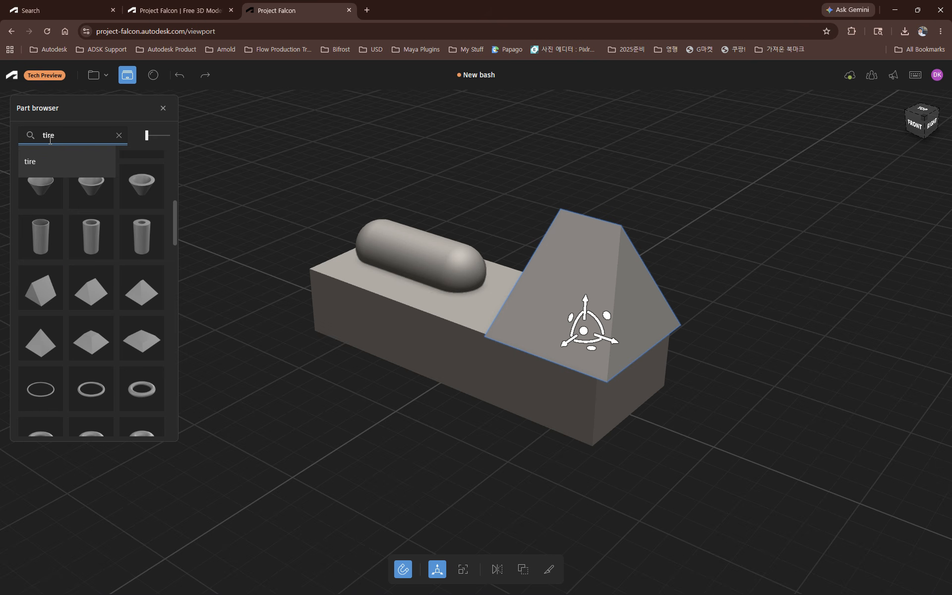
click(49, 162)
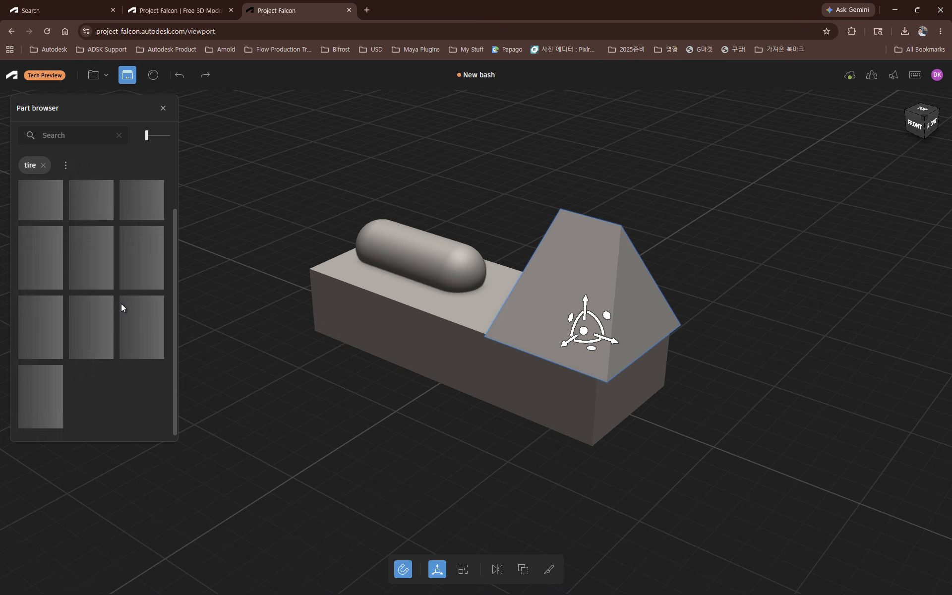
scroll(102, 310, down, 1)
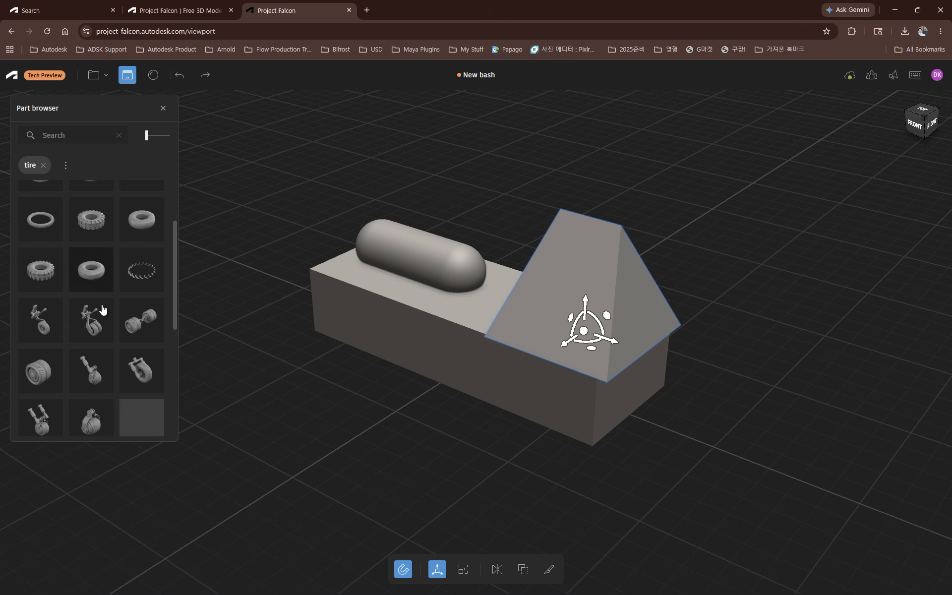
scroll(103, 304, up, 2)
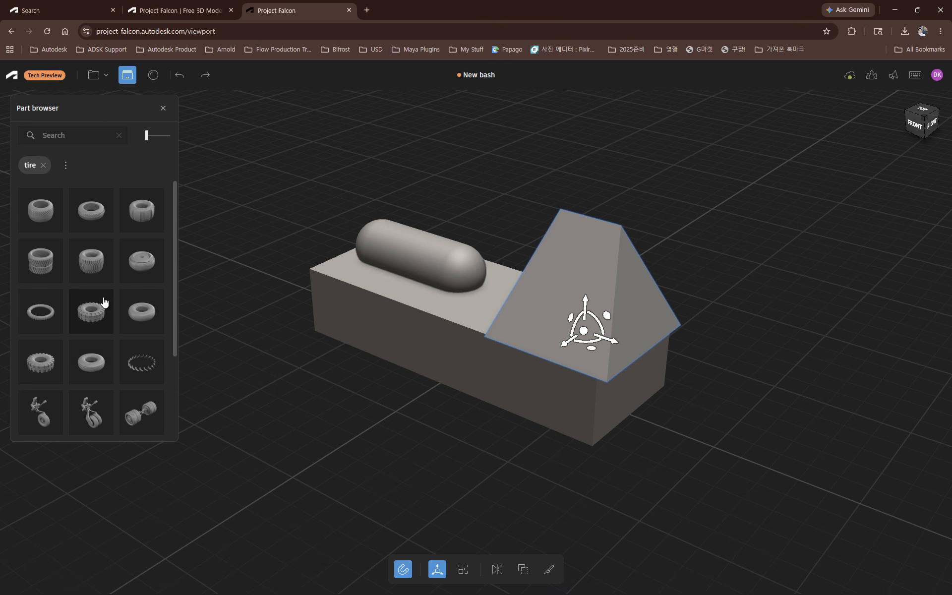
scroll(103, 298, down, 2)
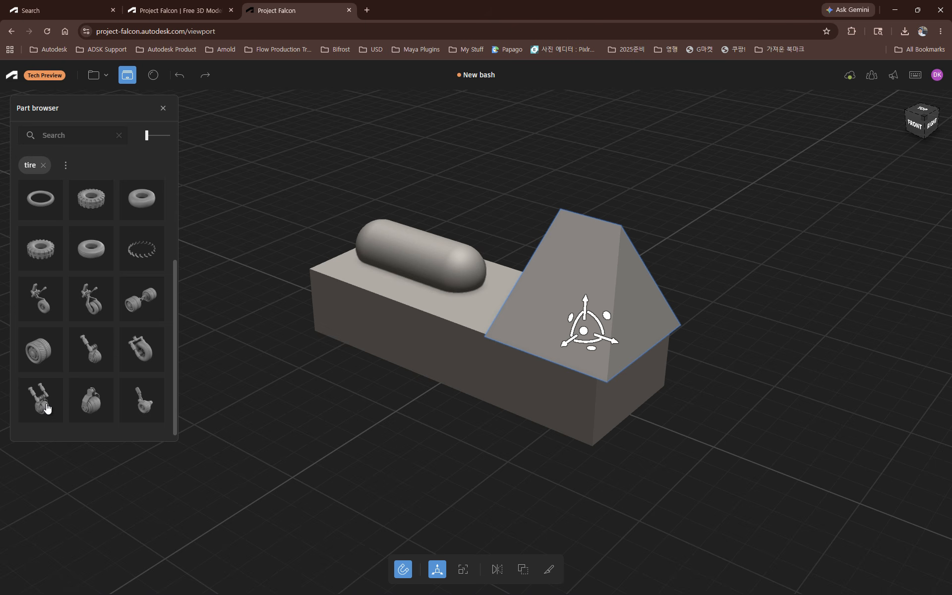
Attach the wheel assembly with two suspension arms to the box's long side, and delete the stray duplicate of the box.
drag(39, 397, 476, 357)
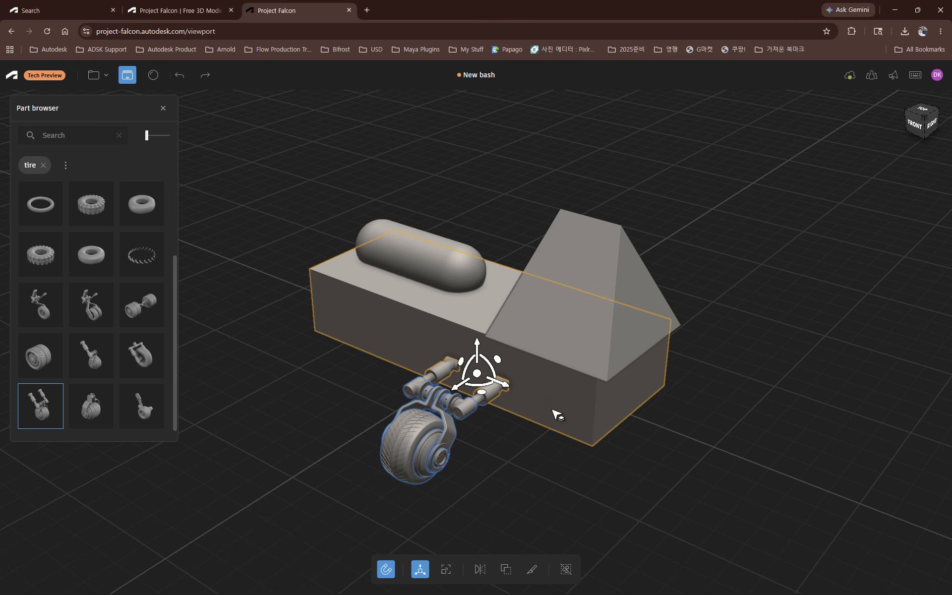
shift+drag(552, 410, 532, 404)
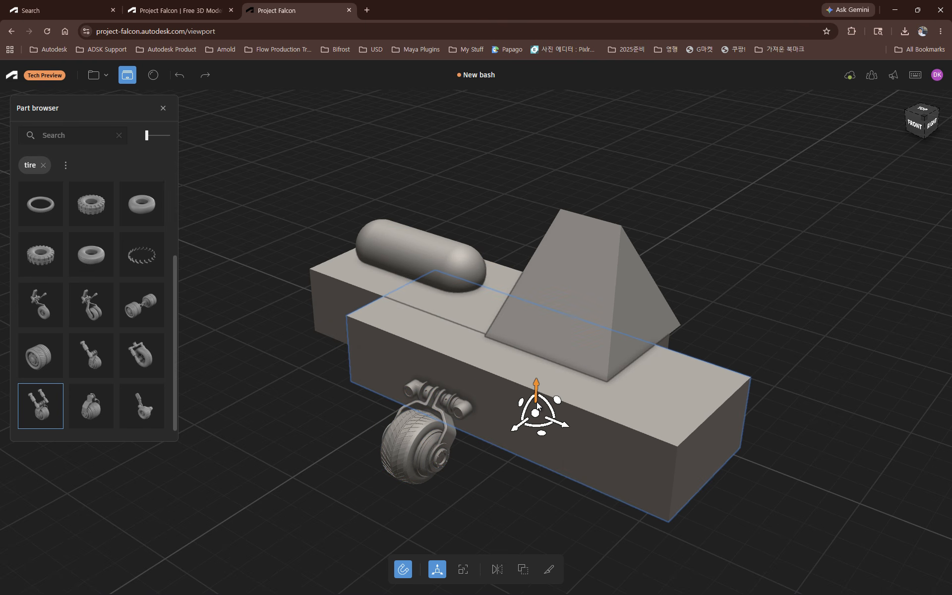
key(Delete)
Mirror the wheel assembly along the box's length so that a second one sits beside it on the same side.
alt+drag(617, 375, 570, 427)
alt+drag(669, 431, 672, 473)
click(463, 361)
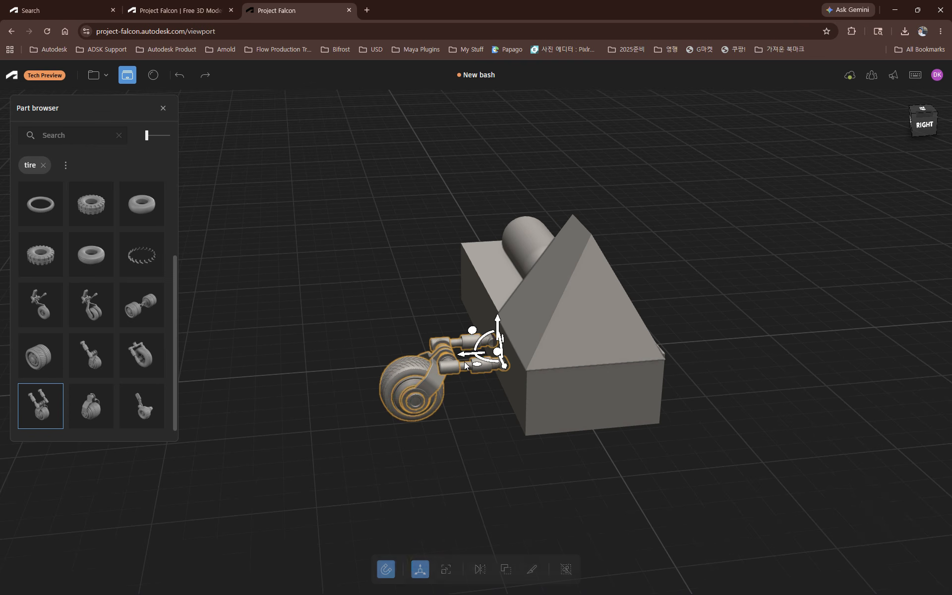
click(479, 569)
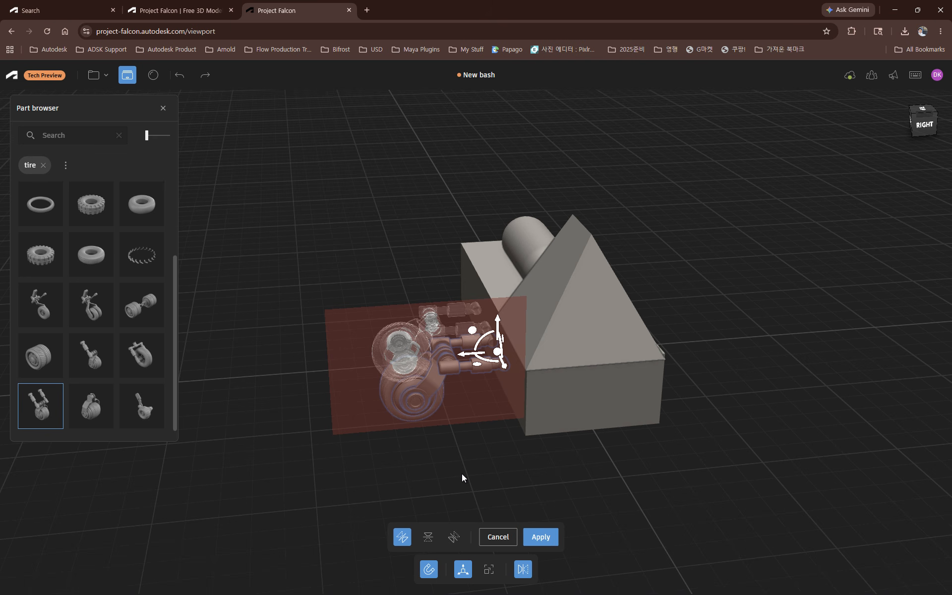
alt+drag(450, 470, 272, 437)
click(541, 537)
Mirror both wheel assemblies through the box to its opposite long side.
click(480, 569)
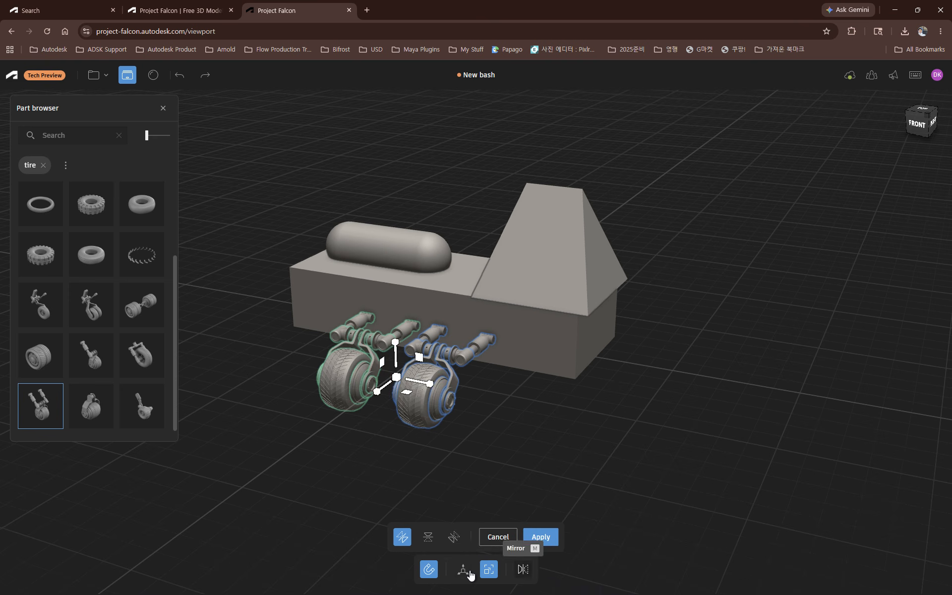
click(428, 537)
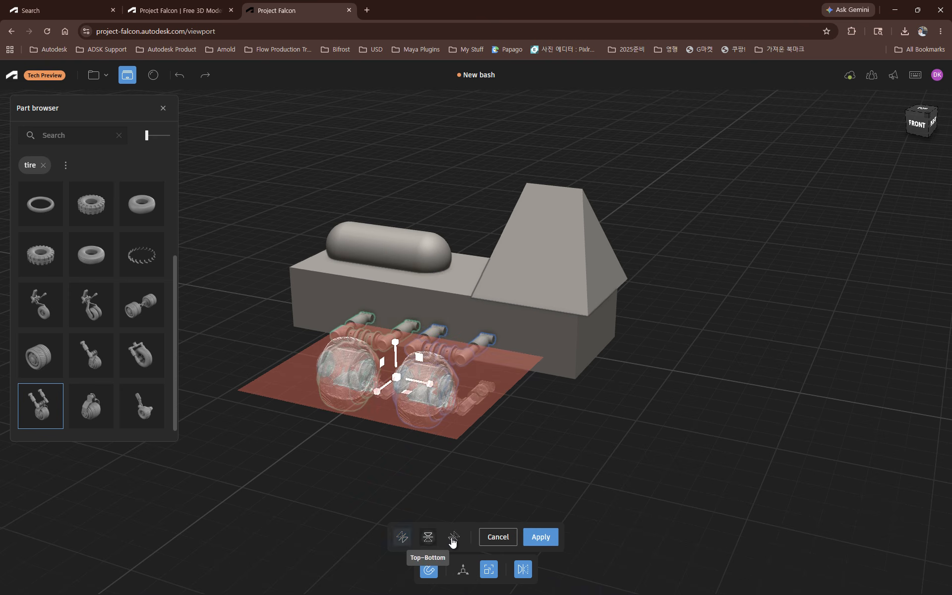
click(453, 537)
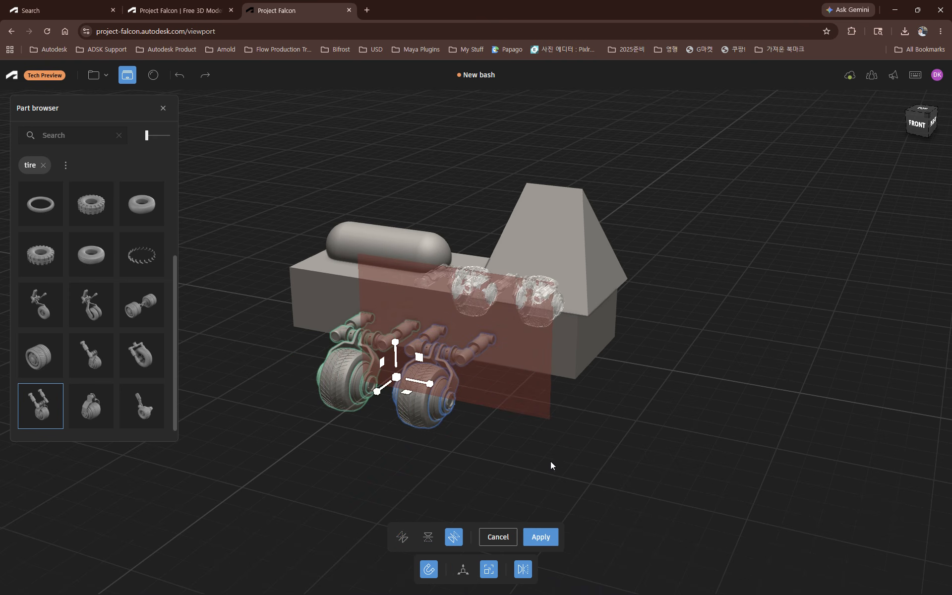
middle_drag(551, 461, 422, 493)
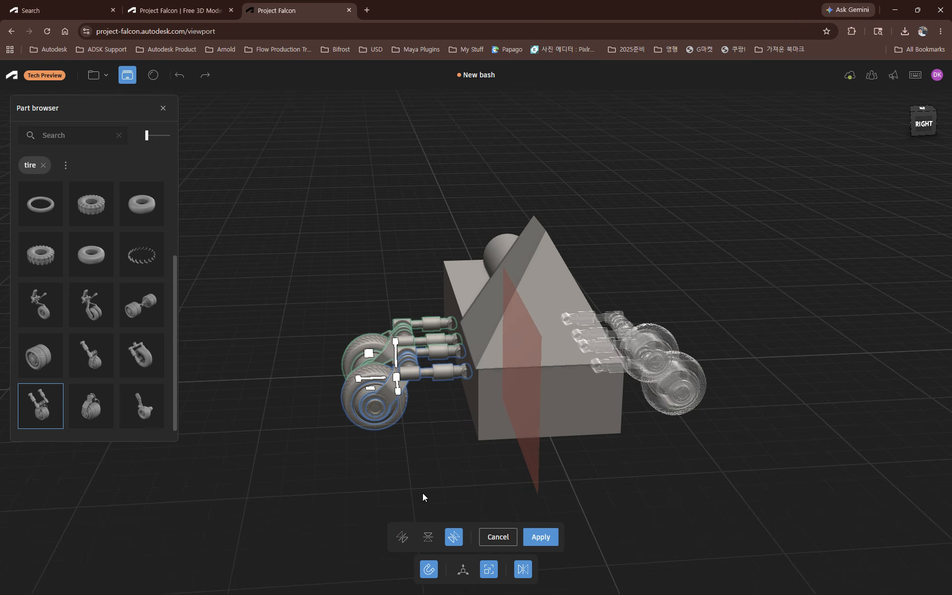
click(536, 537)
Delete the roof-shaped tapered block from the box's top face.
middle_drag(635, 481, 738, 484)
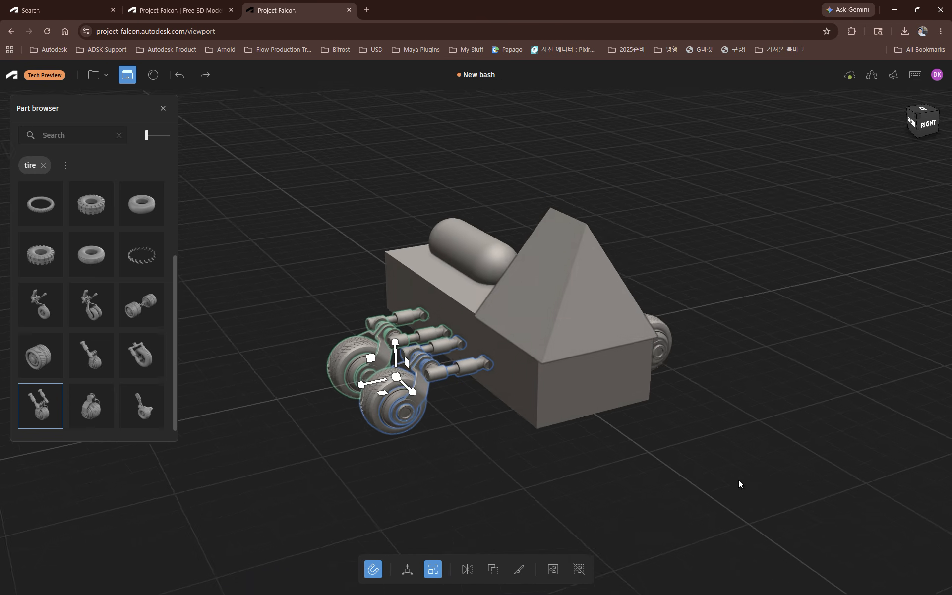
click(606, 314)
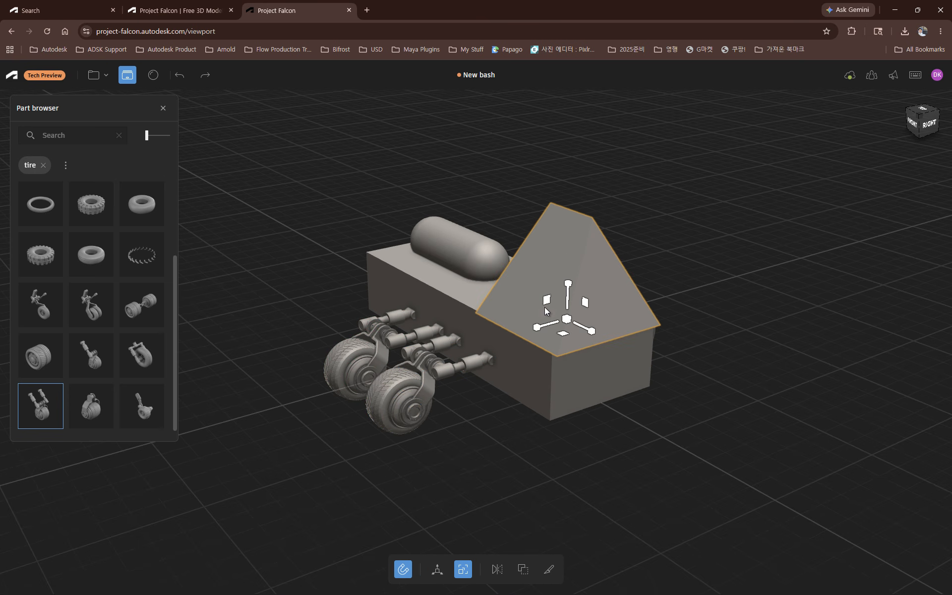
Filter the available parts by the keyword cockpit and remove the tire filter.
click(68, 138)
text(c)
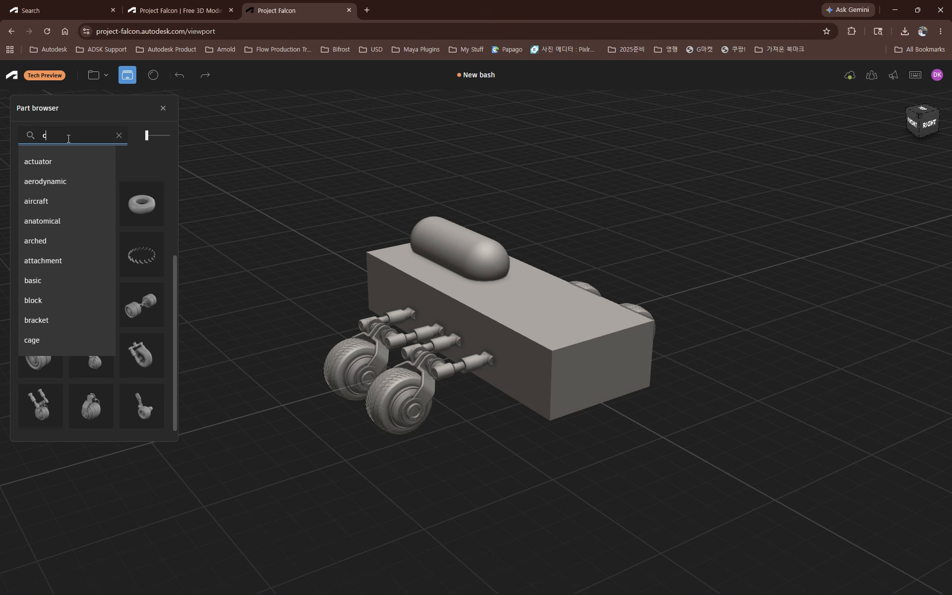
text(oc)
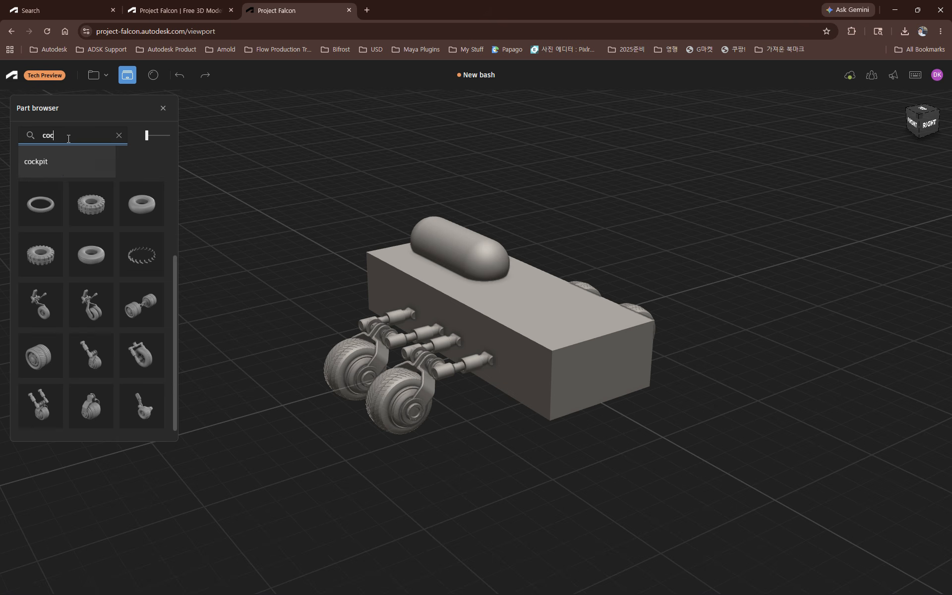
click(67, 167)
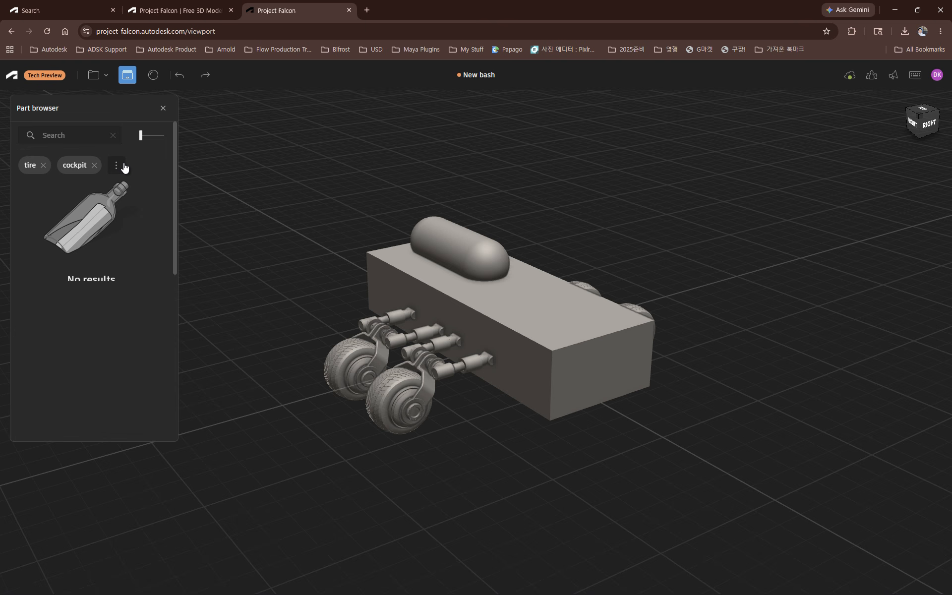
click(42, 166)
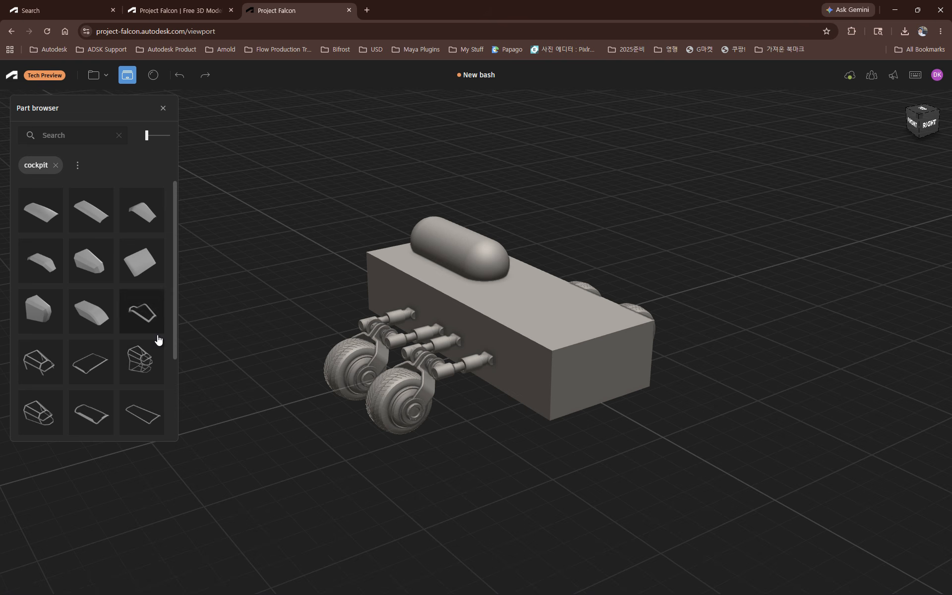
Place the tall blocky cockpit on the box's top face opposite the capsule, scale it down to fit, and deselect it.
scroll(113, 332, down, 3)
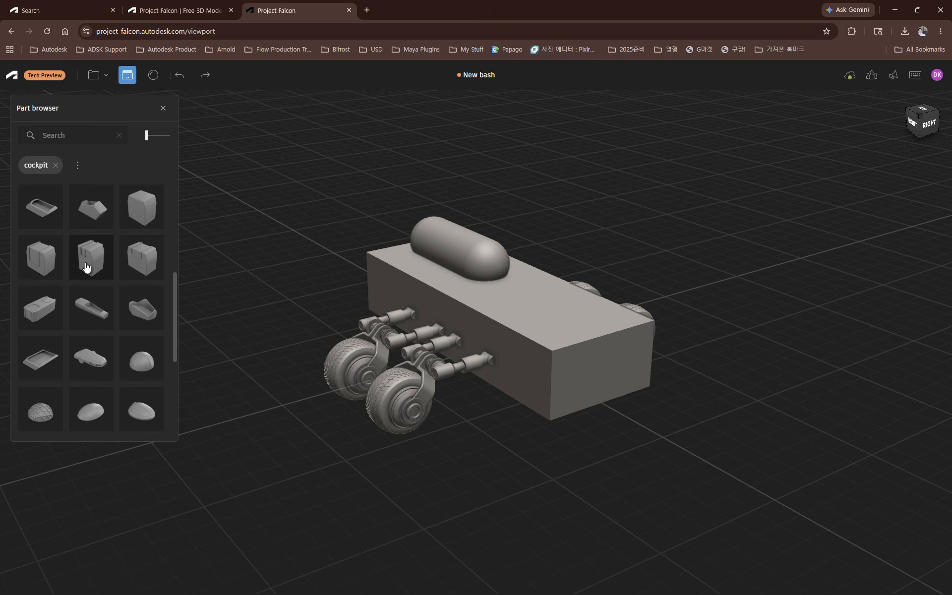
drag(51, 264, 556, 320)
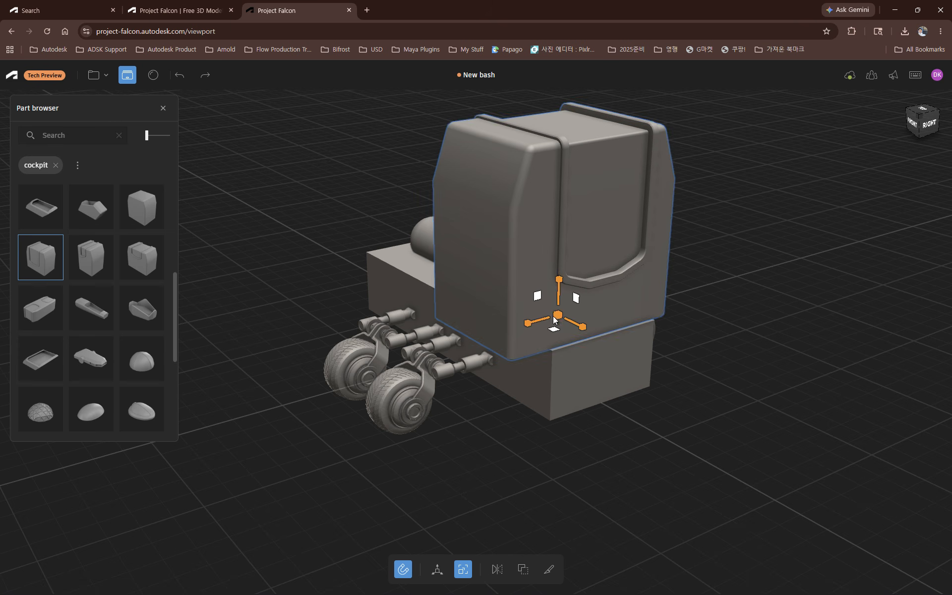
click(683, 441)
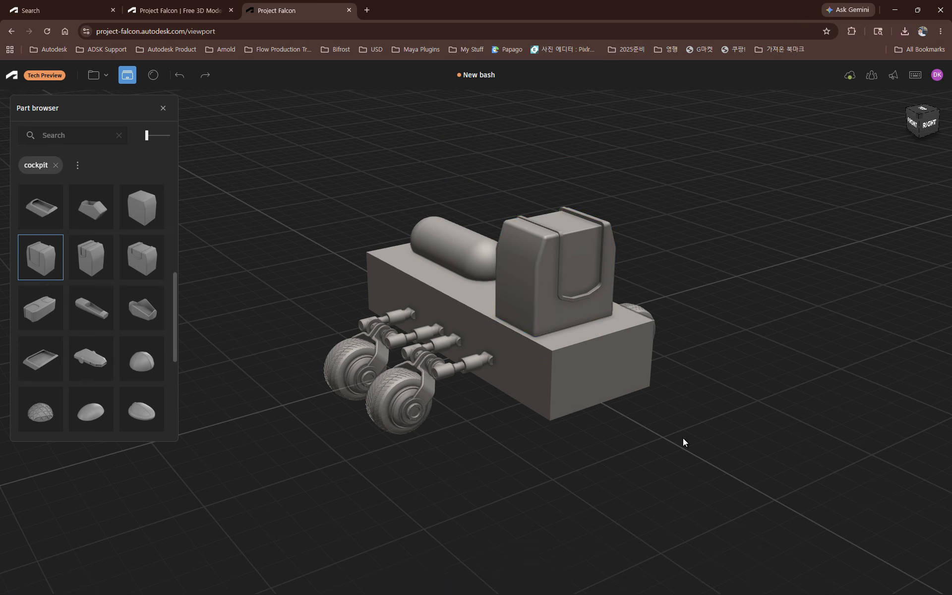
Group the two wheel assemblies on the near long side of the box.
drag(683, 438, 660, 436)
click(563, 311)
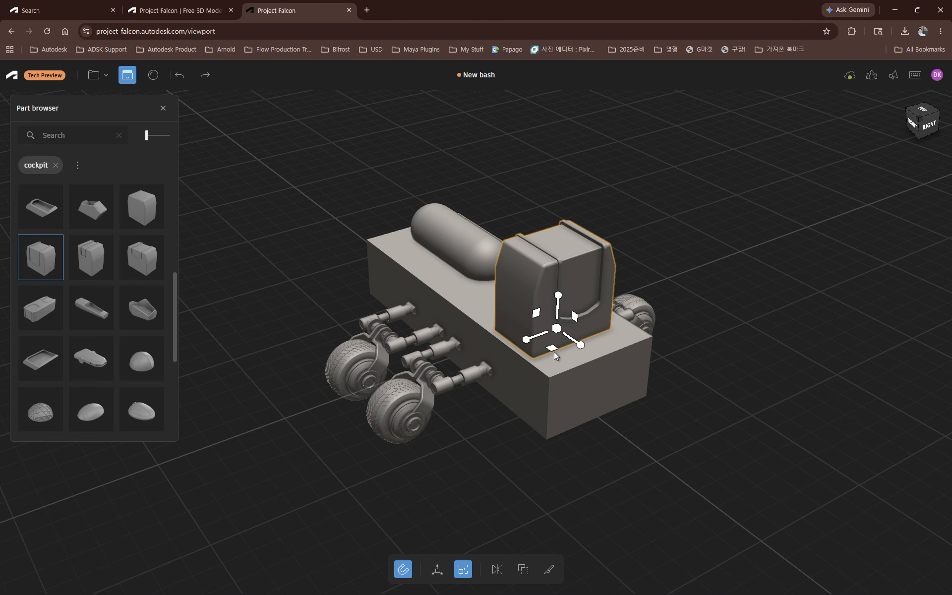
scroll(570, 382, up, 3)
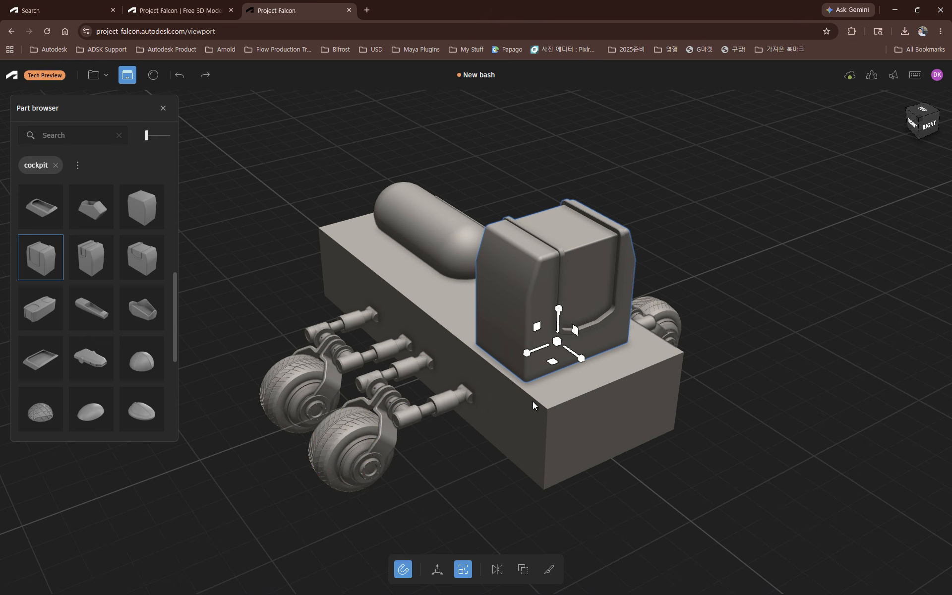
click(412, 419)
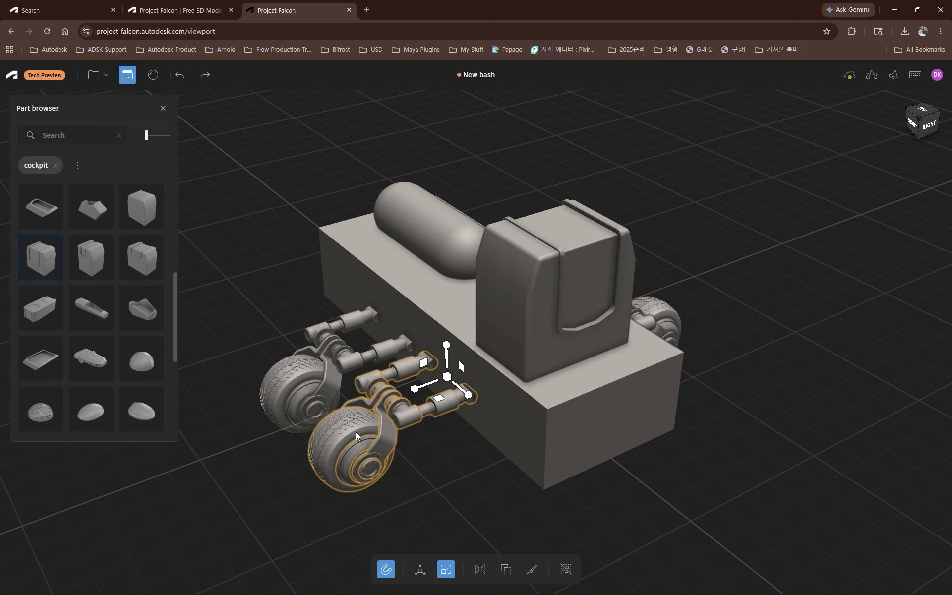
shift+click(295, 366)
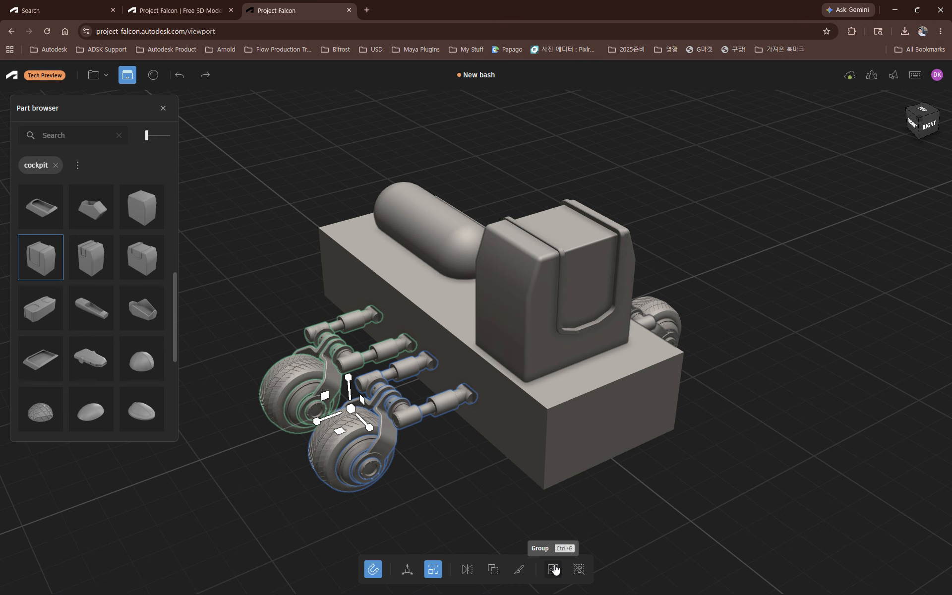
click(553, 569)
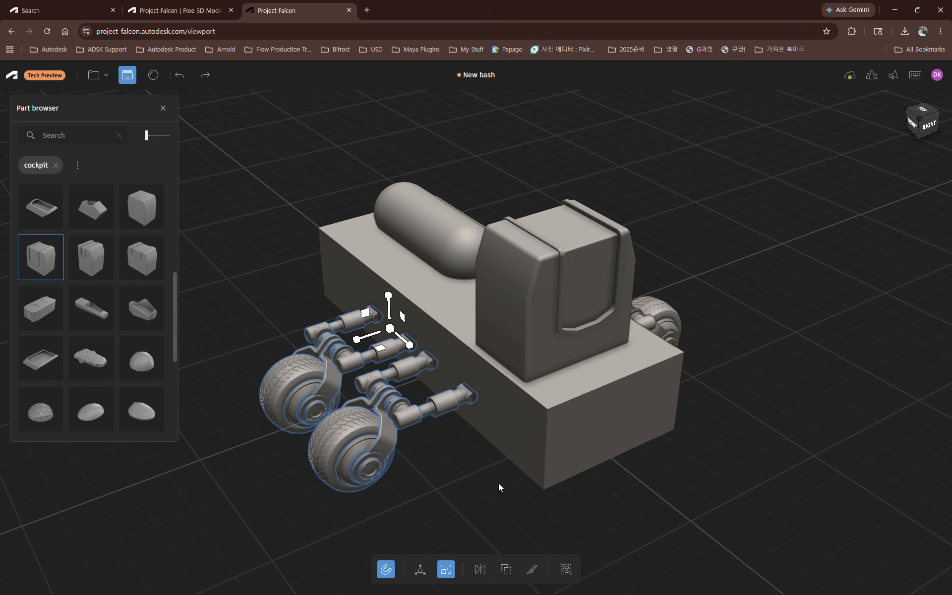
Ungroup the near-side wheel assemblies and select one tire on its own to check that its parts are separate.
mouse_move(498, 483)
middle_down()
mouse_move(627, 466)
mouse_move(506, 475)
middle_up()
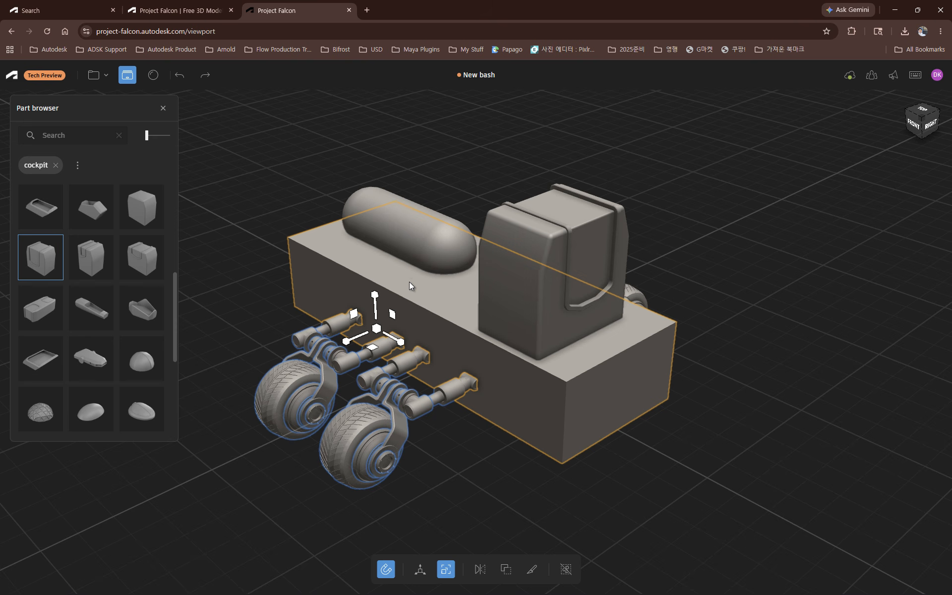
click(565, 569)
click(404, 507)
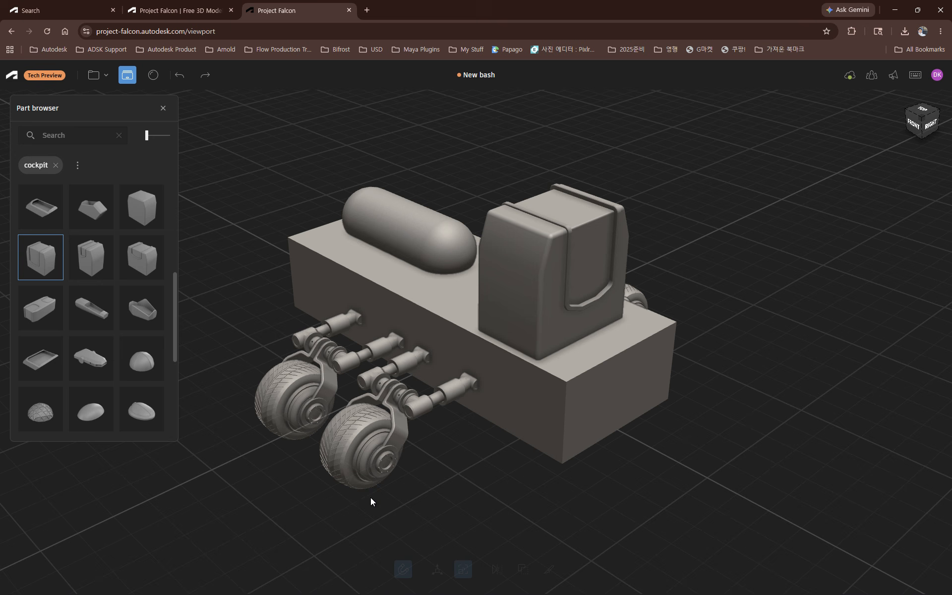
click(337, 447)
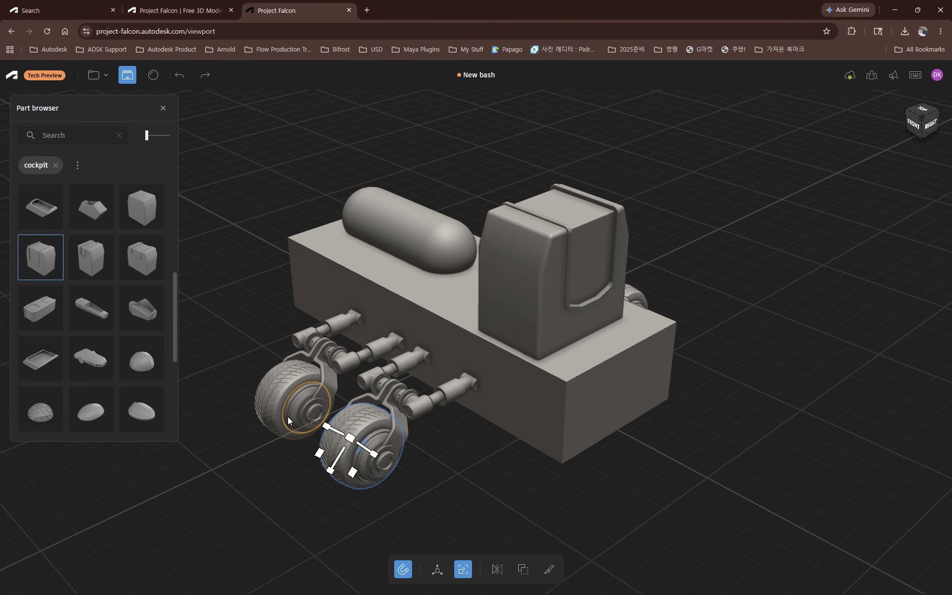
click(420, 474)
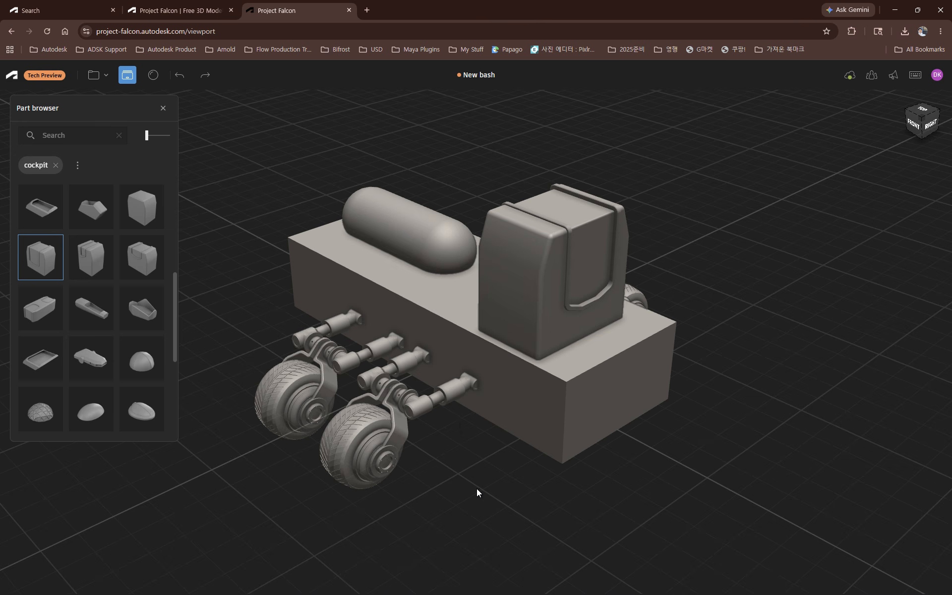
Select all loose parts of both wheel assemblies on that long side, group them together and deselect the group.
drag(428, 489, 328, 470)
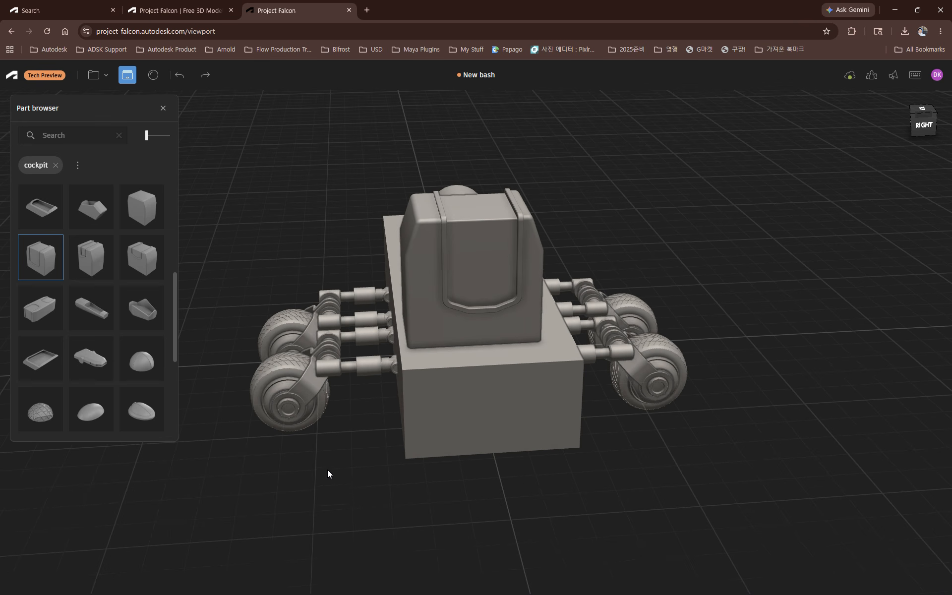
drag(221, 224, 373, 450)
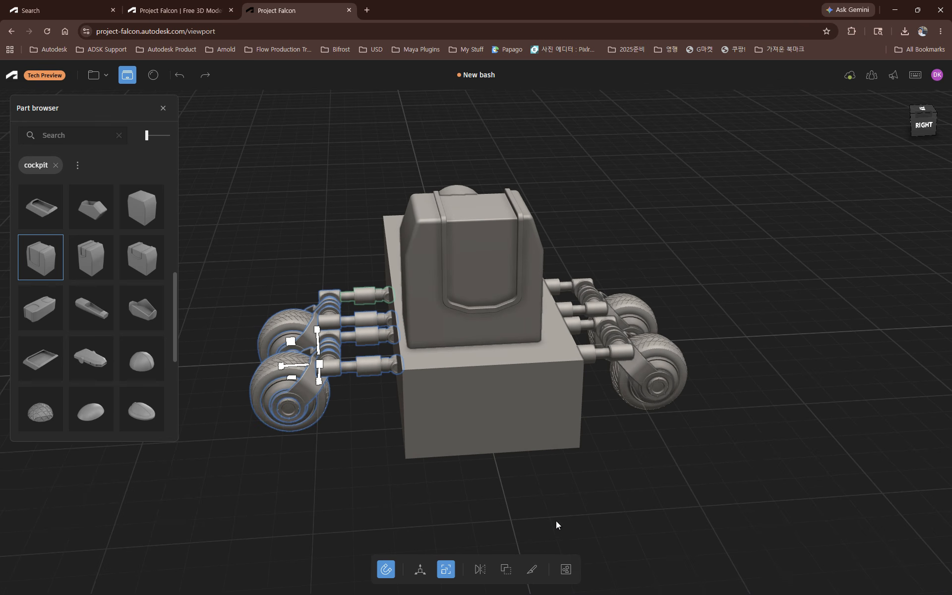
click(565, 570)
middle_drag(346, 469, 634, 460)
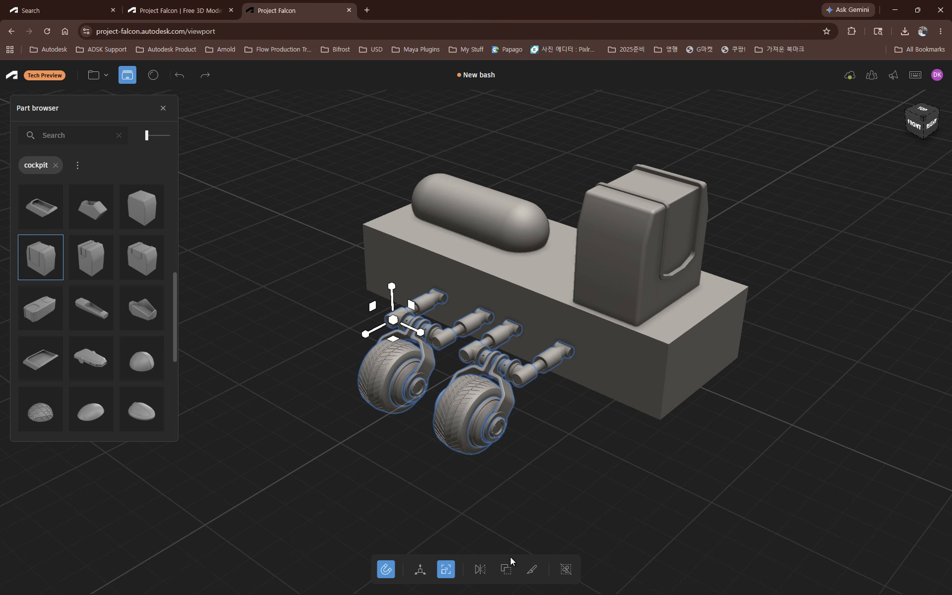
click(328, 299)
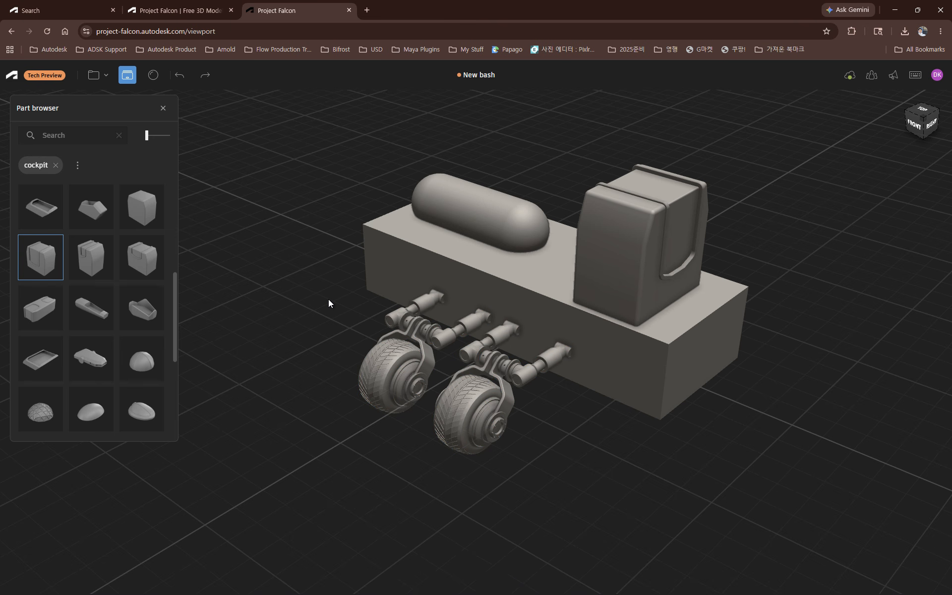
Download the finished vehicle bash in USD format.
click(103, 79)
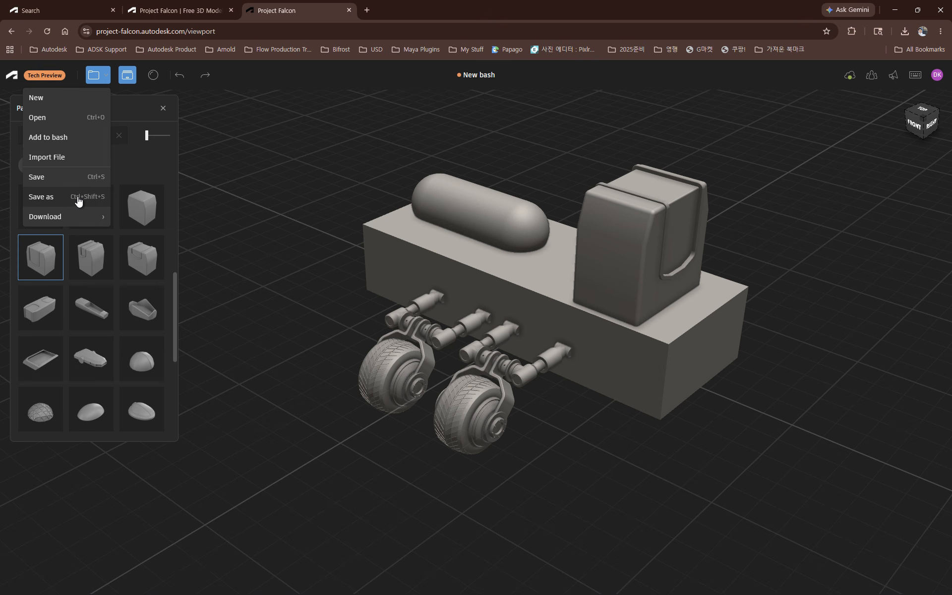
mouse_move(85, 227)
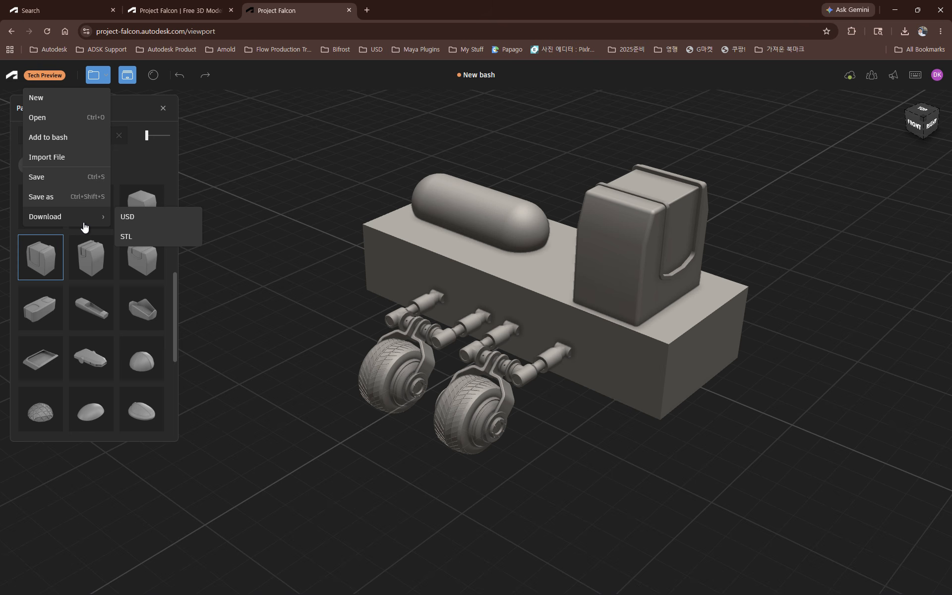
click(173, 216)
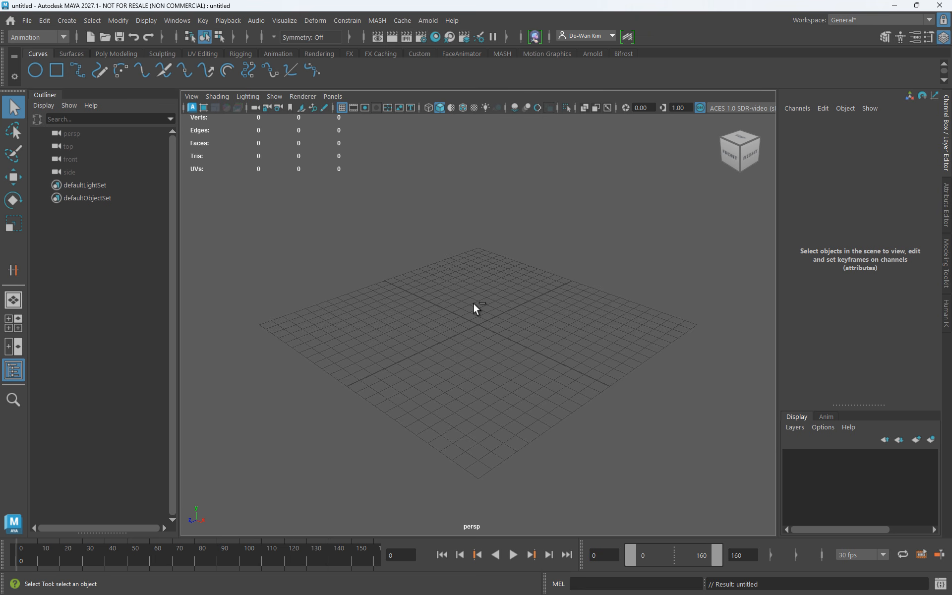
Switch to Maya and create a USD stage from the file New bash (2).usdc in the Downloads folder.
click(28, 20)
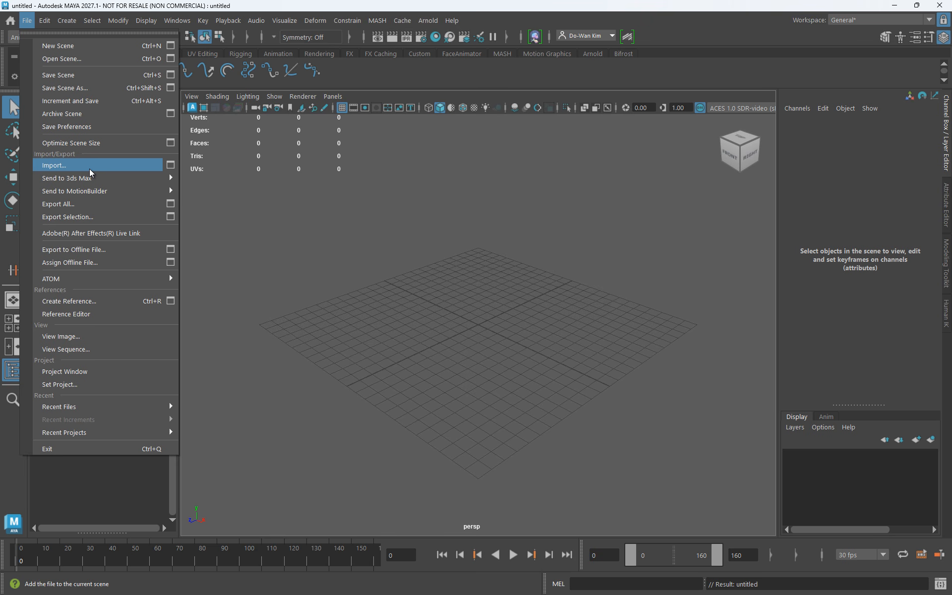
click(67, 21)
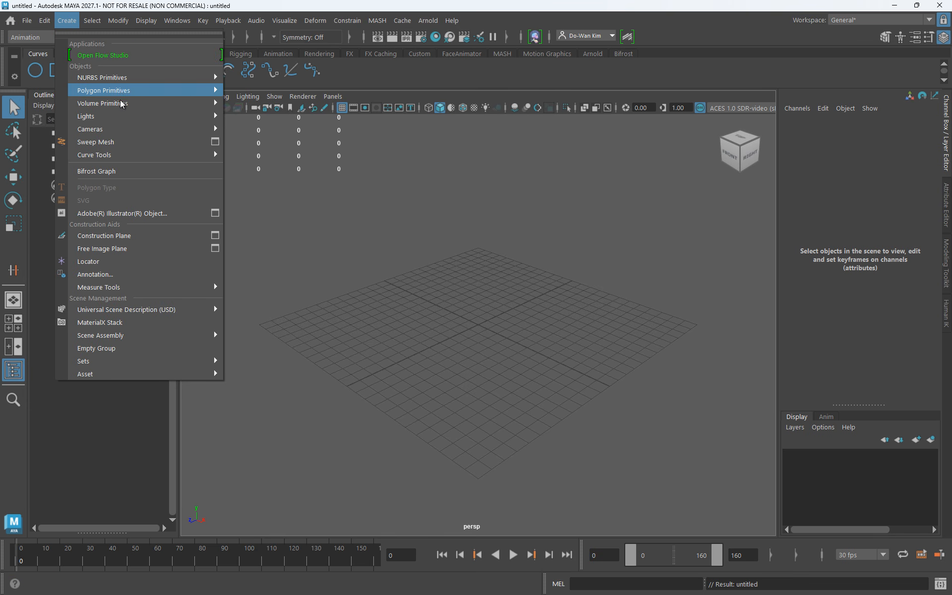
mouse_move(167, 315)
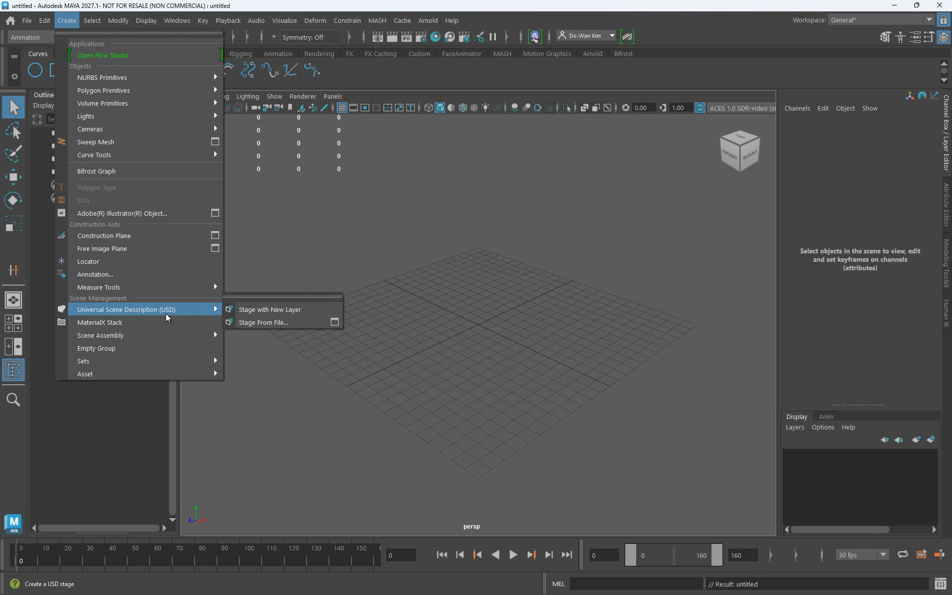
click(285, 328)
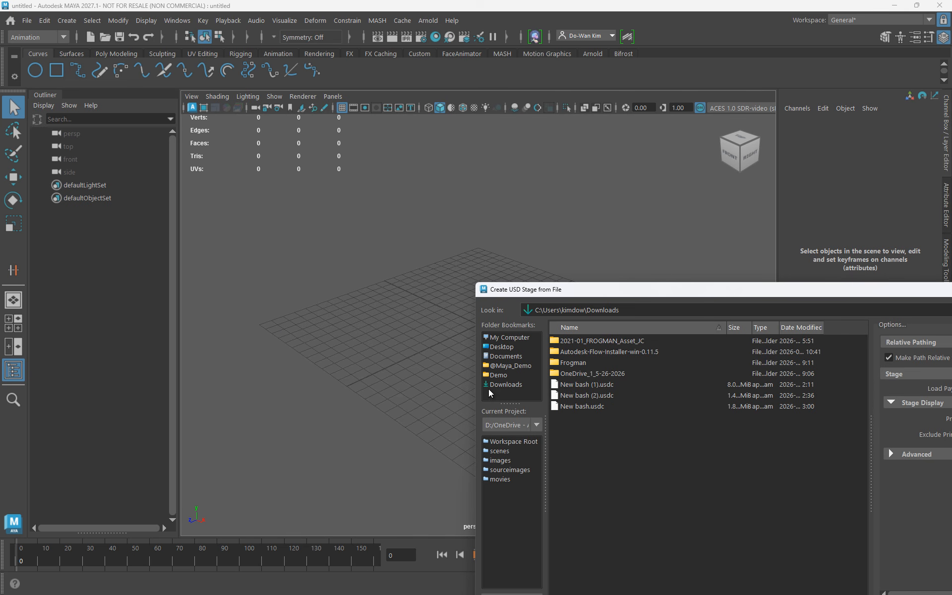
double_click(611, 396)
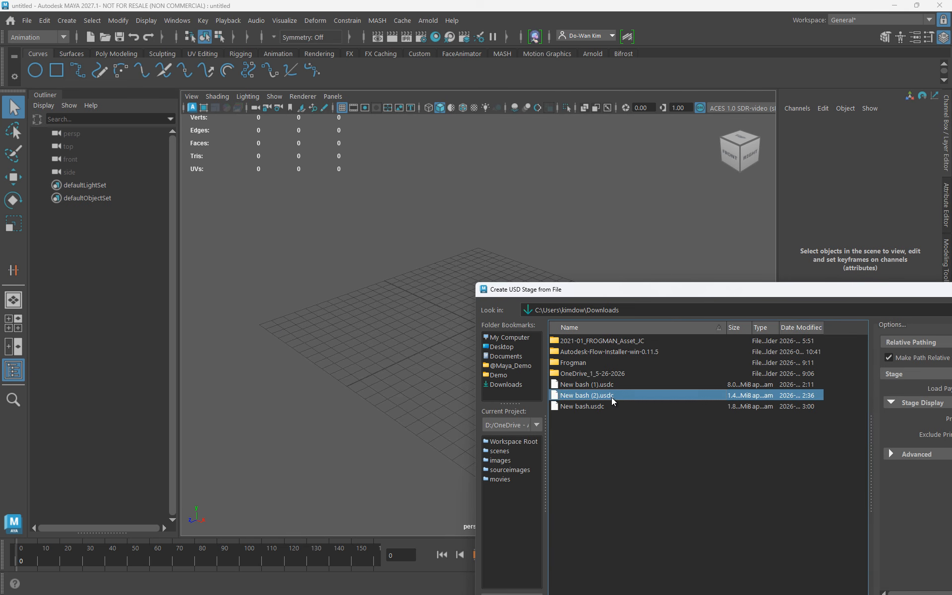
scroll(590, 403, up, 2)
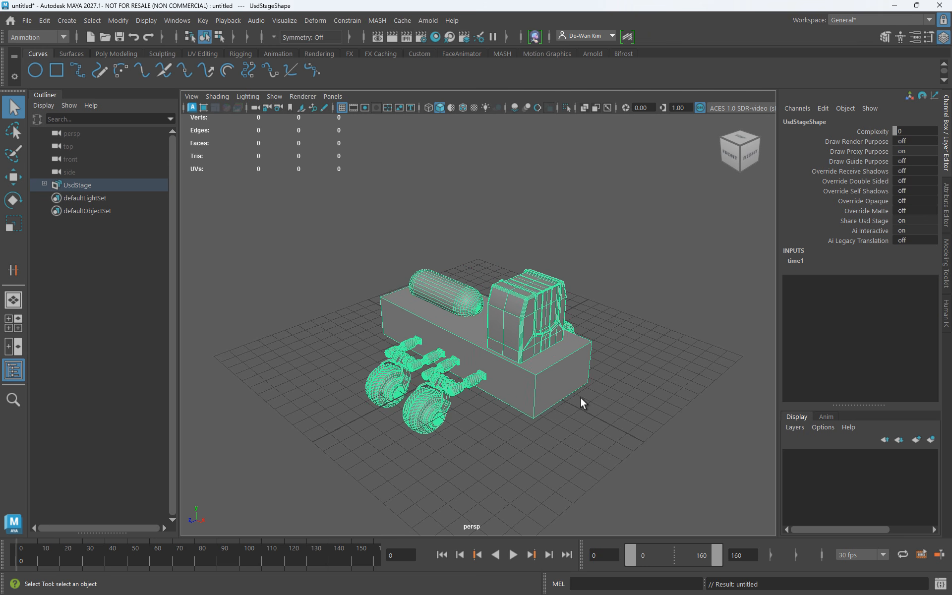
Examine the loaded vehicle and the cockpit's USD options, and expand the UsdStage hierarchy down to its root prim.
alt+drag(513, 419, 469, 405)
alt+right_drag(469, 405, 568, 436)
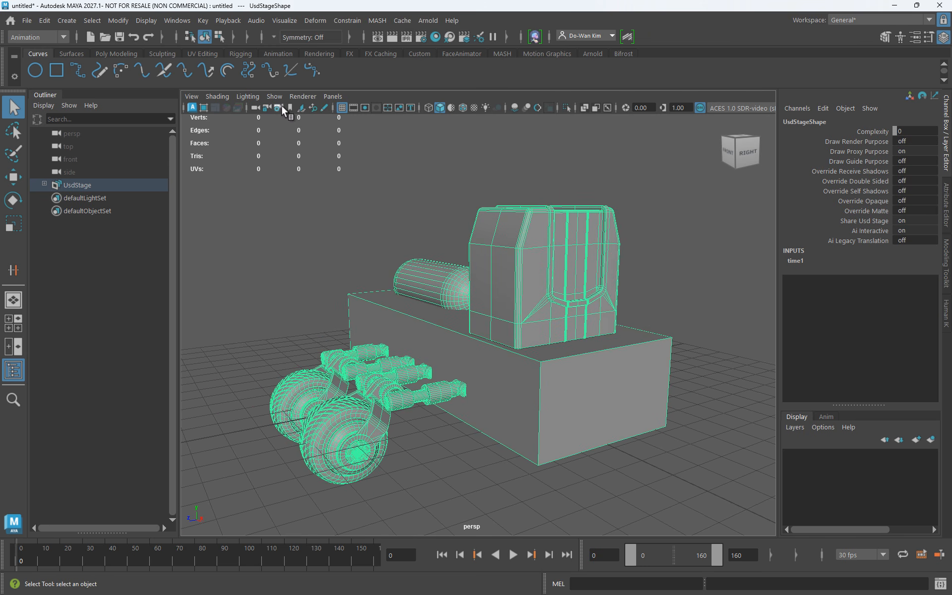
click(513, 234)
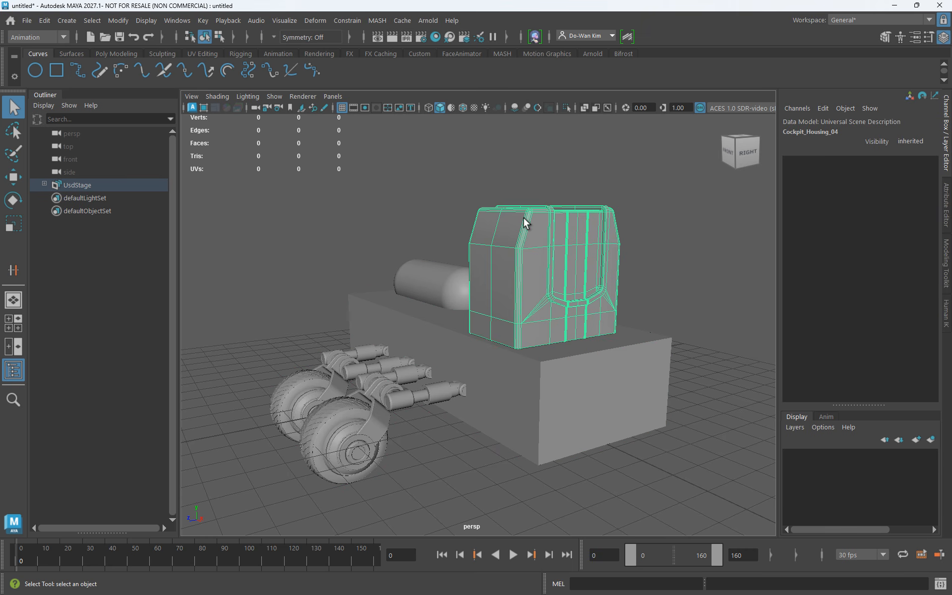
right_click(526, 222)
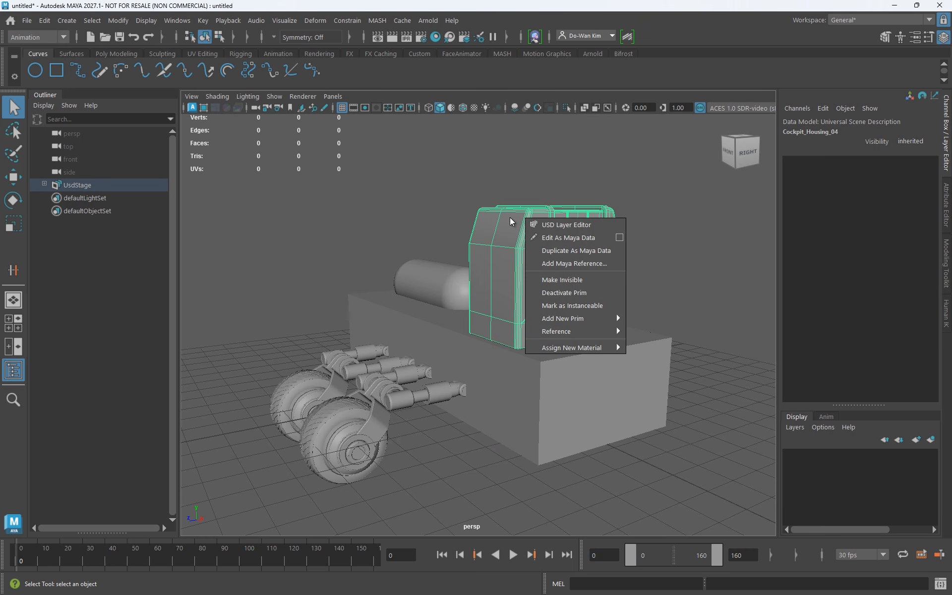
click(421, 177)
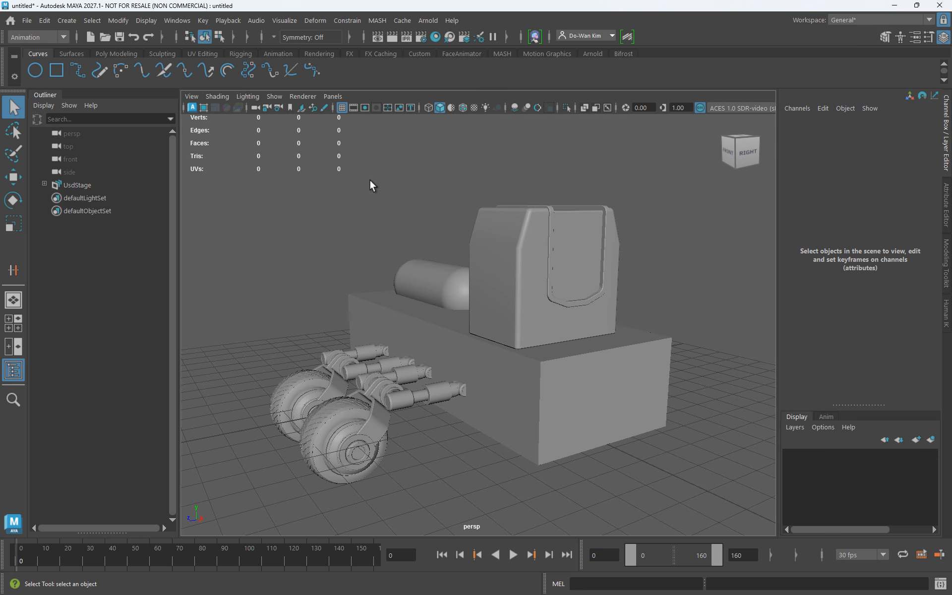
click(44, 183)
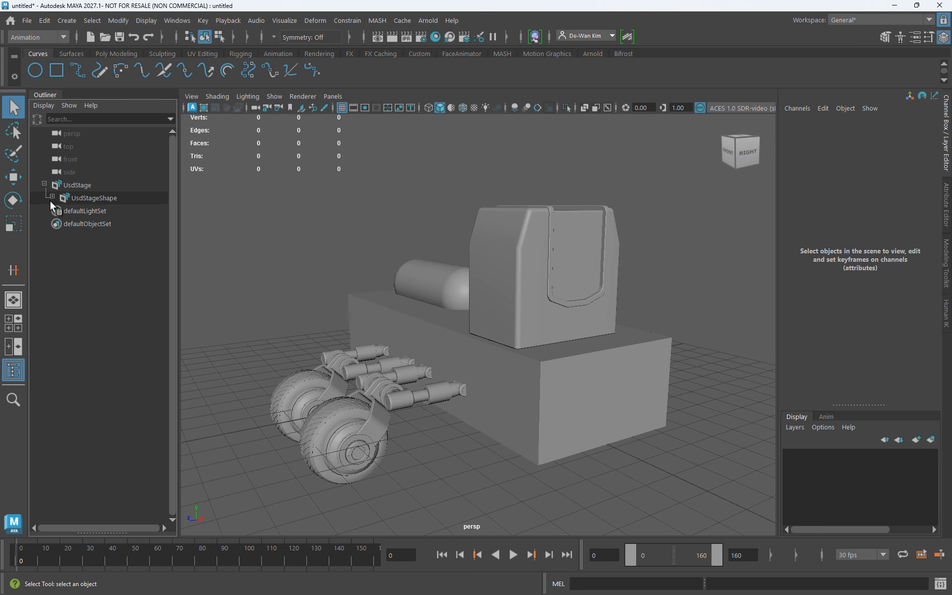
click(52, 197)
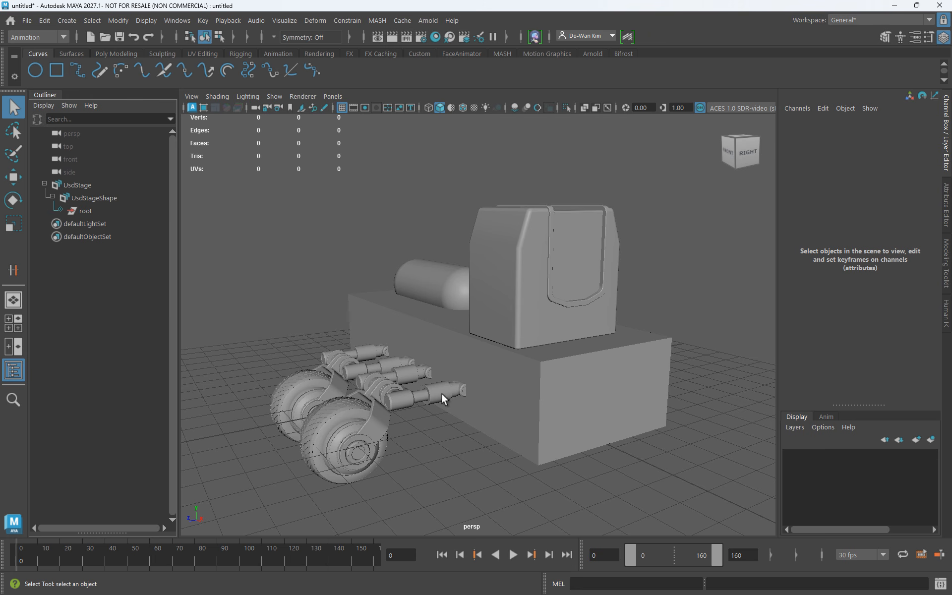
click(572, 280)
right_click(574, 283)
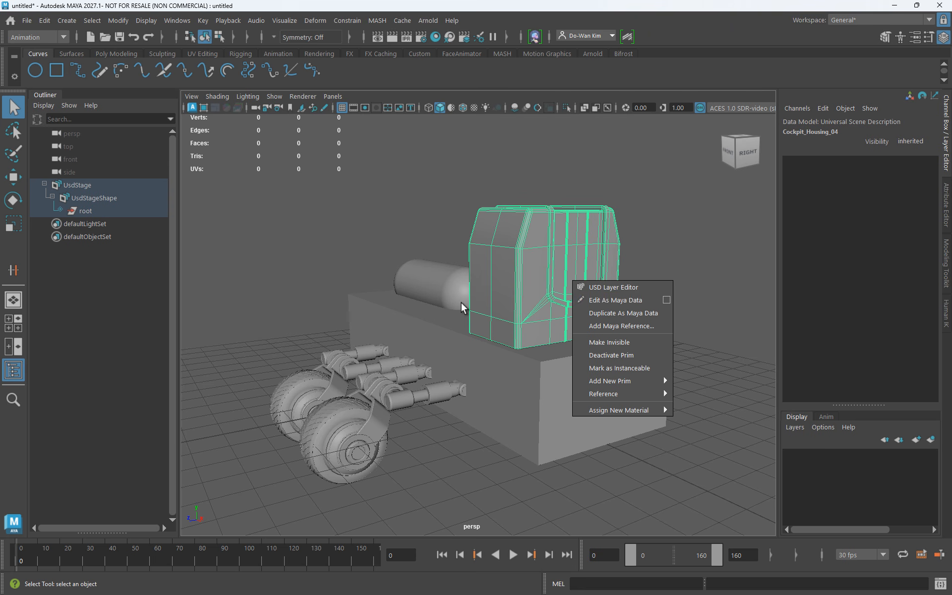
key(Escape)
Convert the stage's root prim for editing as Maya data.
click(85, 211)
right_click(87, 214)
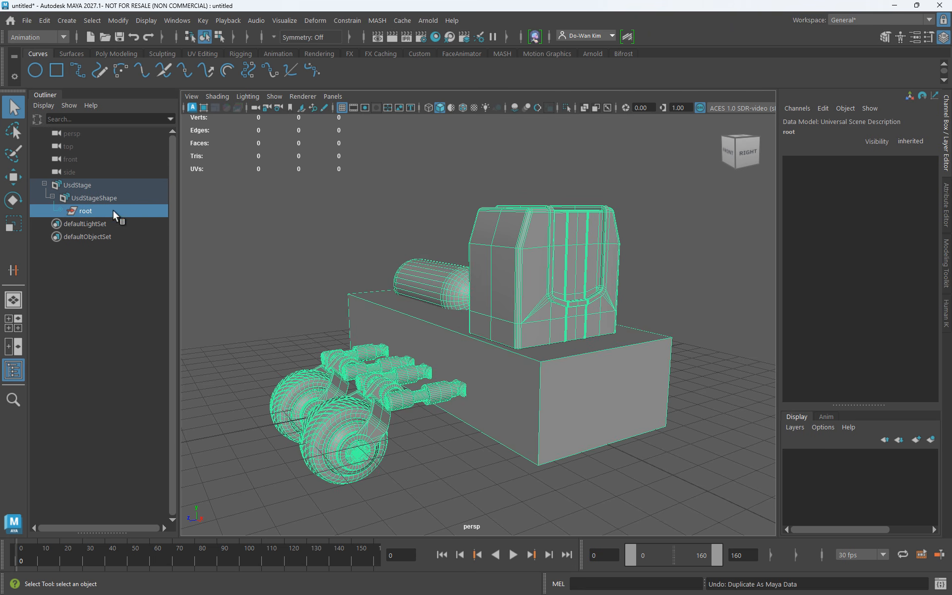
right_click(113, 210)
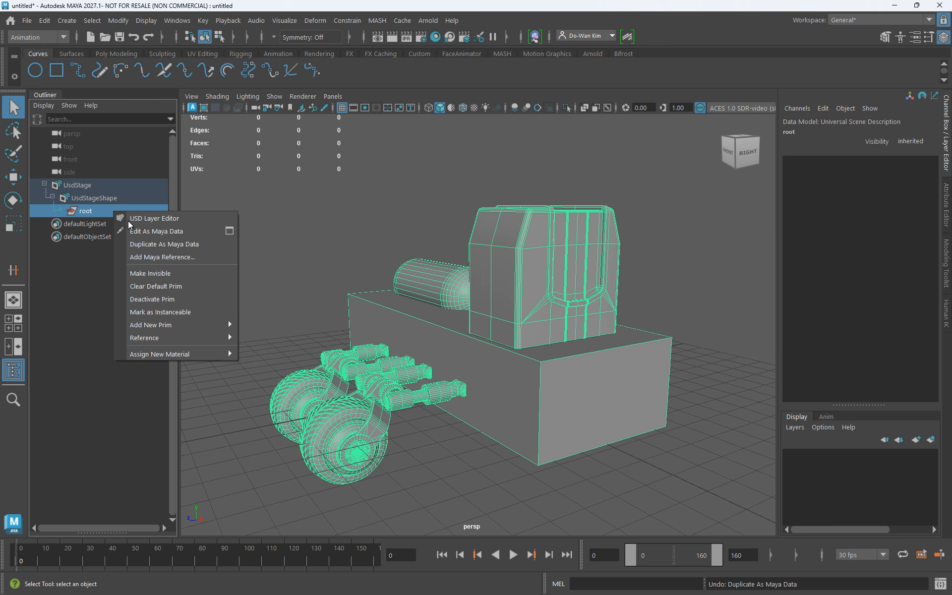
click(131, 230)
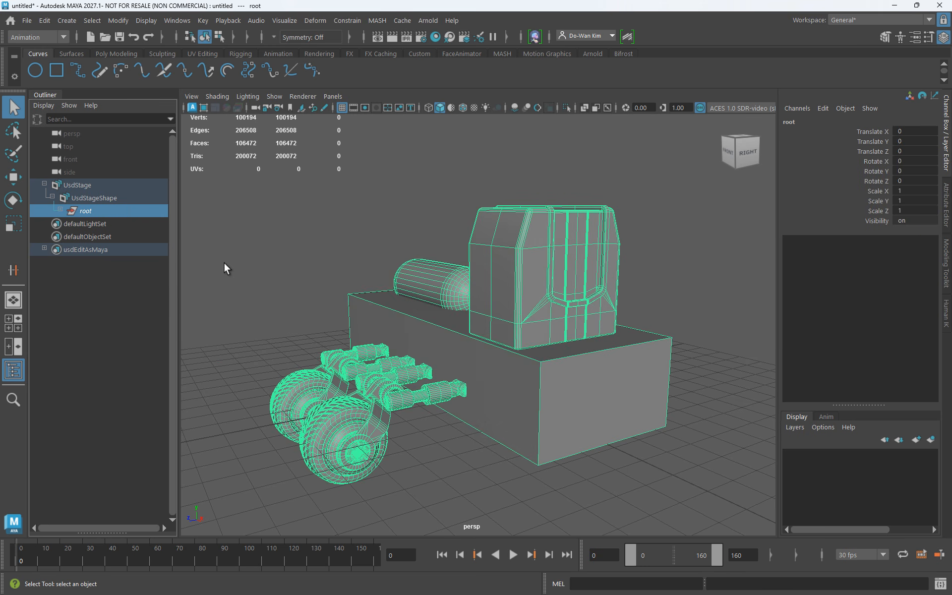
Stretch the cockpit housing upward by raising its top vertices, and return to object mode.
click(524, 239)
right_click(525, 238)
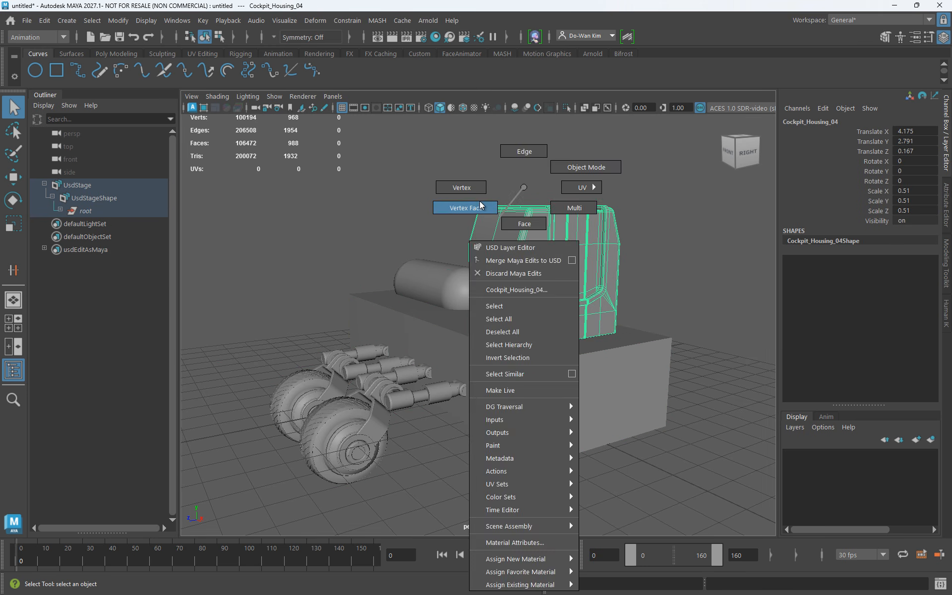
right_drag(524, 236, 475, 156)
drag(441, 174, 638, 230)
key(w)
drag(544, 169, 549, 75)
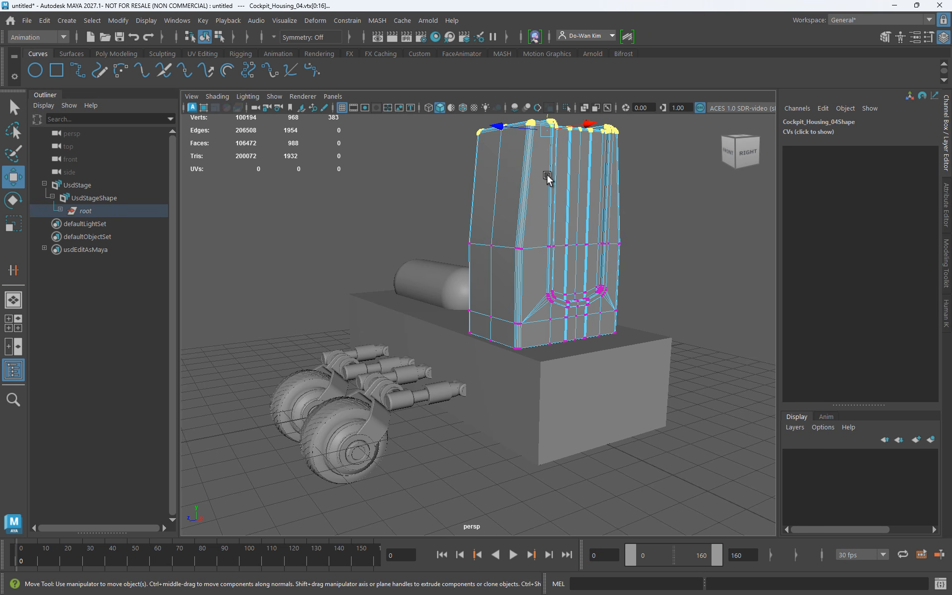
right_drag(547, 176, 585, 154)
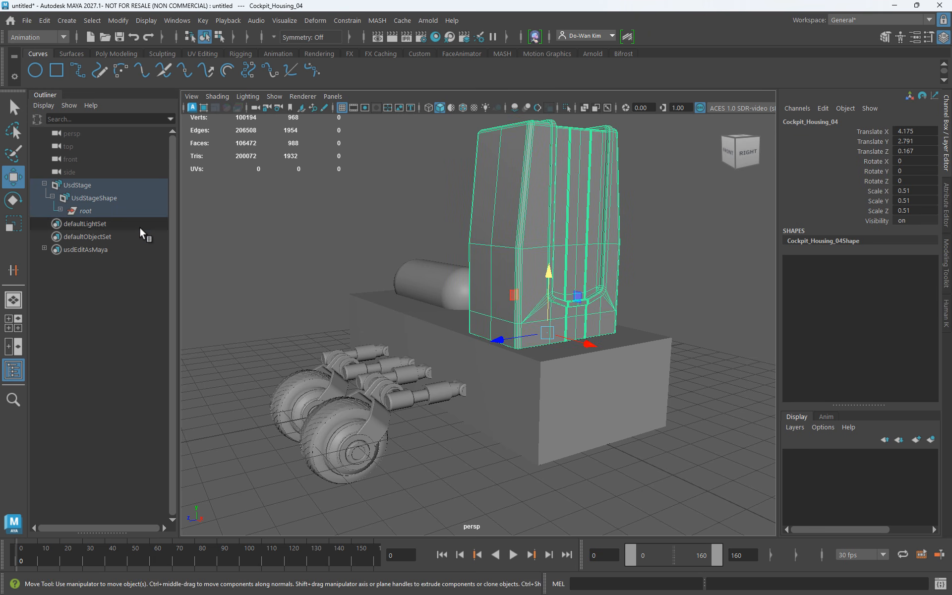
Merge the Maya edits on the stage's root prim back to USD and clear the selection.
click(86, 211)
right_click(91, 216)
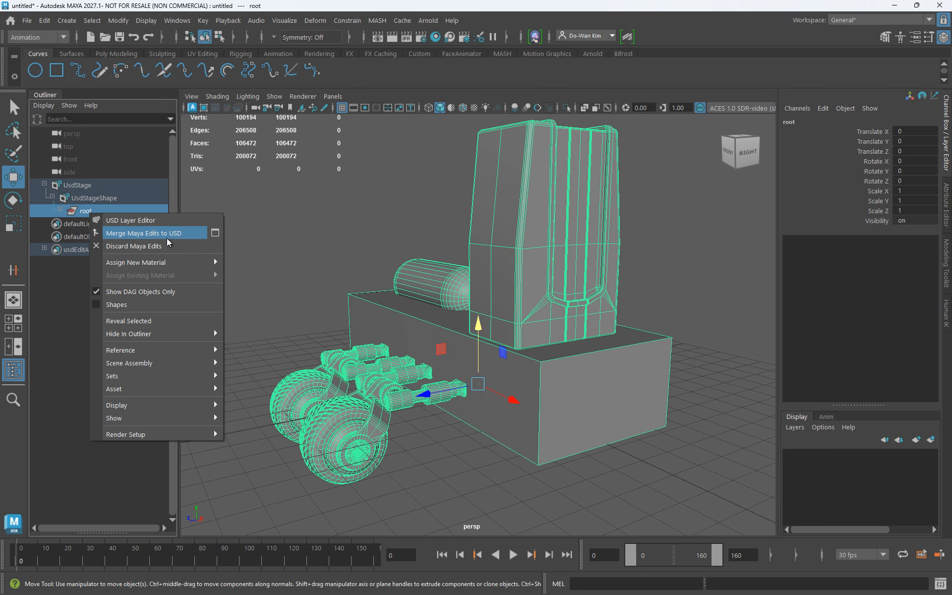
click(183, 237)
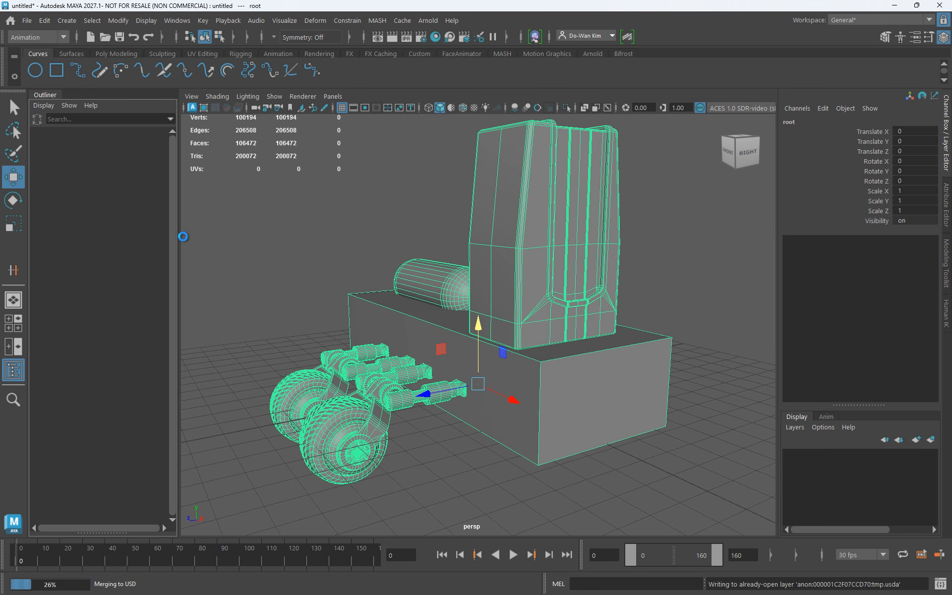
click(296, 308)
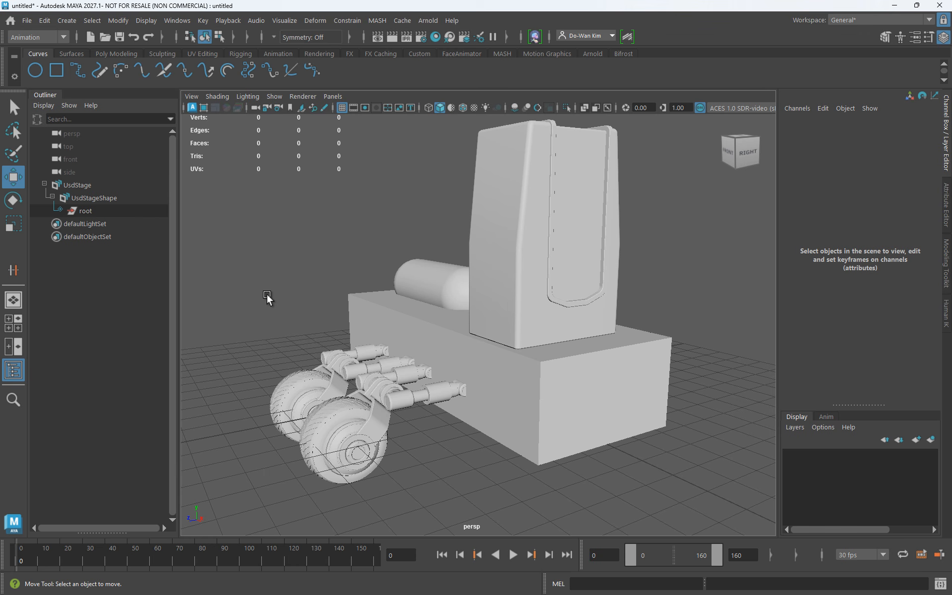
click(67, 20)
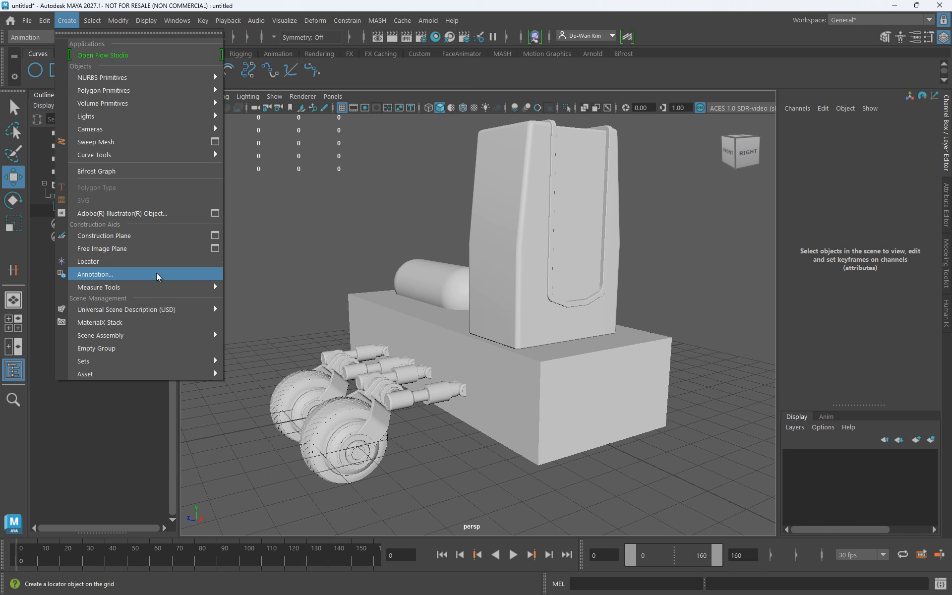
mouse_move(167, 313)
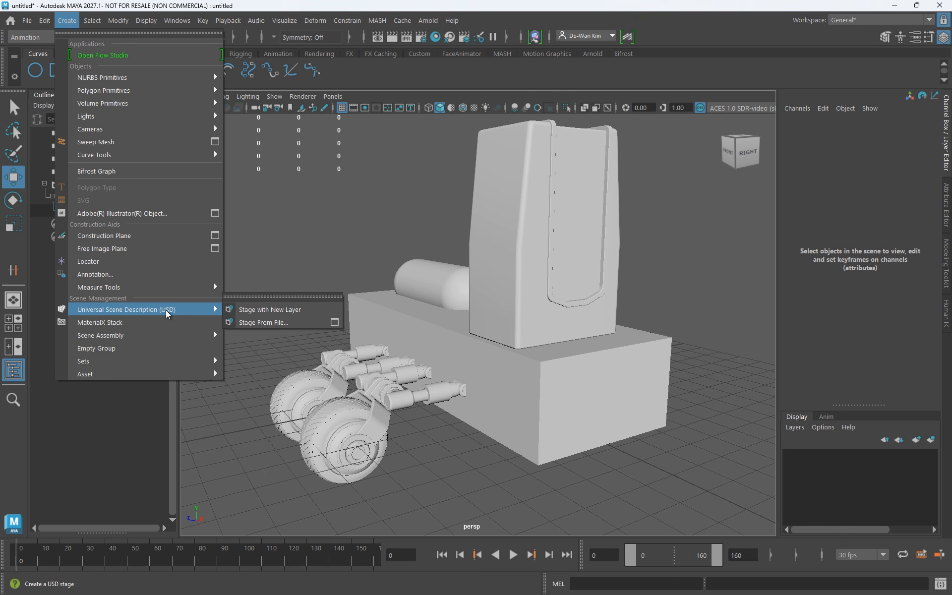
click(290, 323)
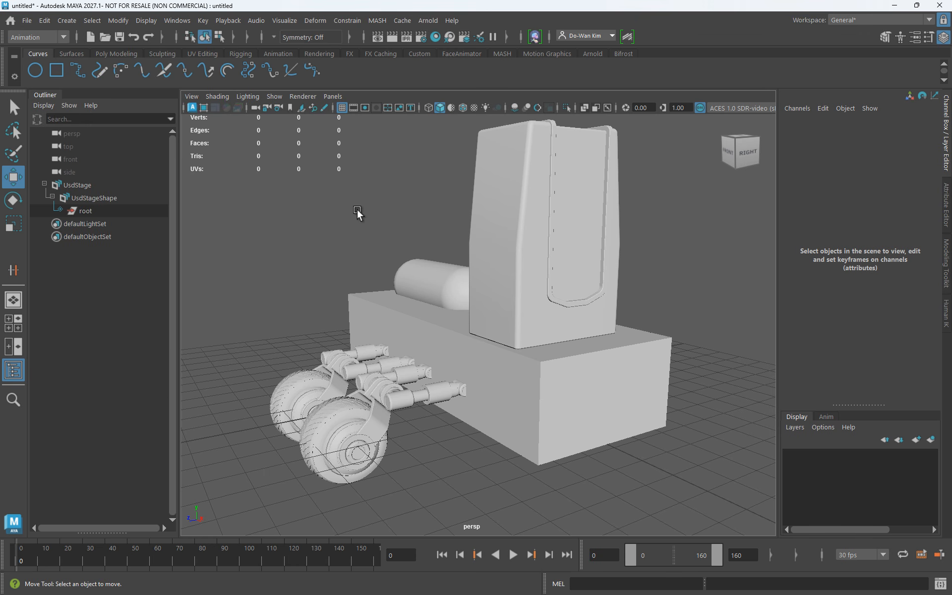
Start a new scene without saving the current one, and import New bash (2).usdc from the Downloads folder with the USD Import file type.
key(ctrl+n)
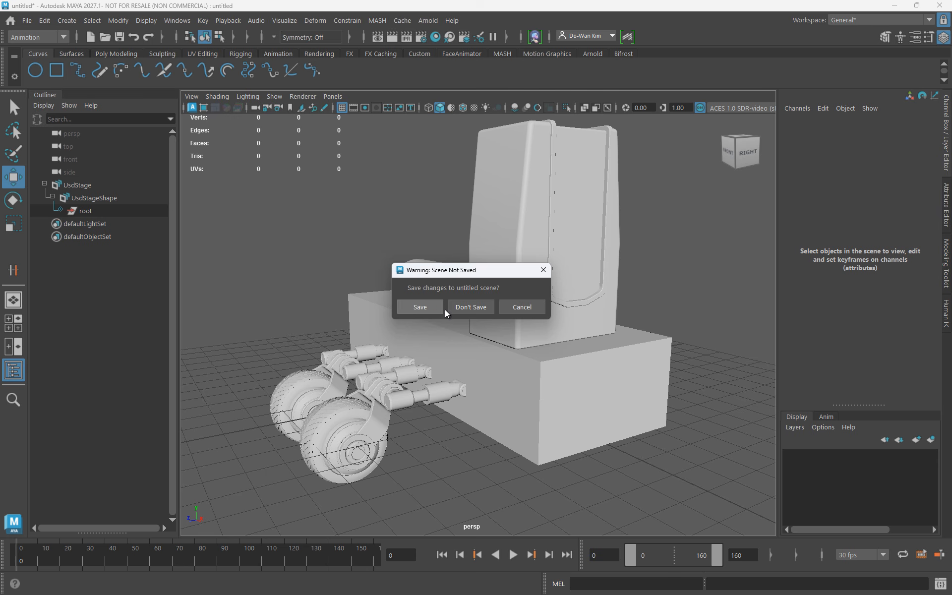
click(457, 307)
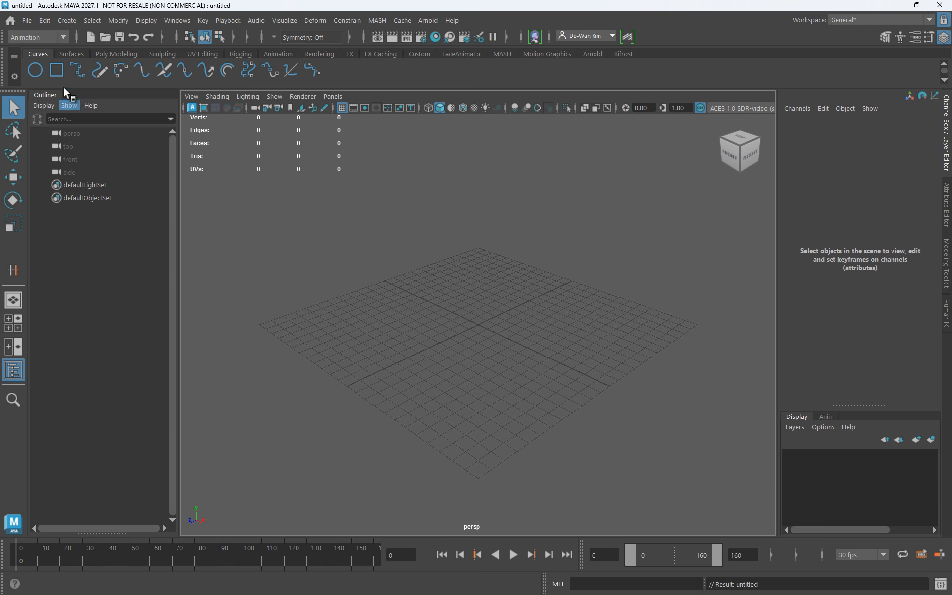
click(29, 23)
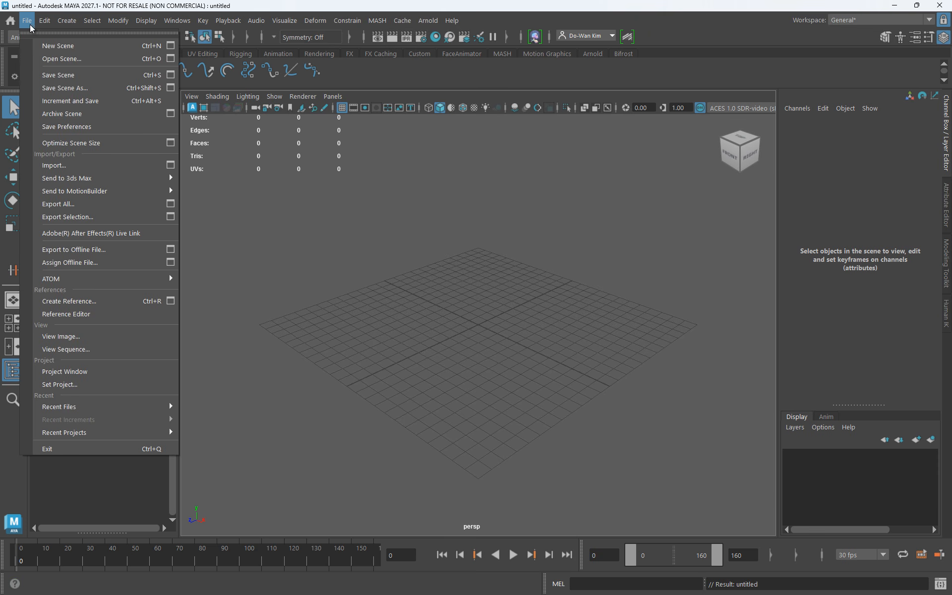
click(80, 164)
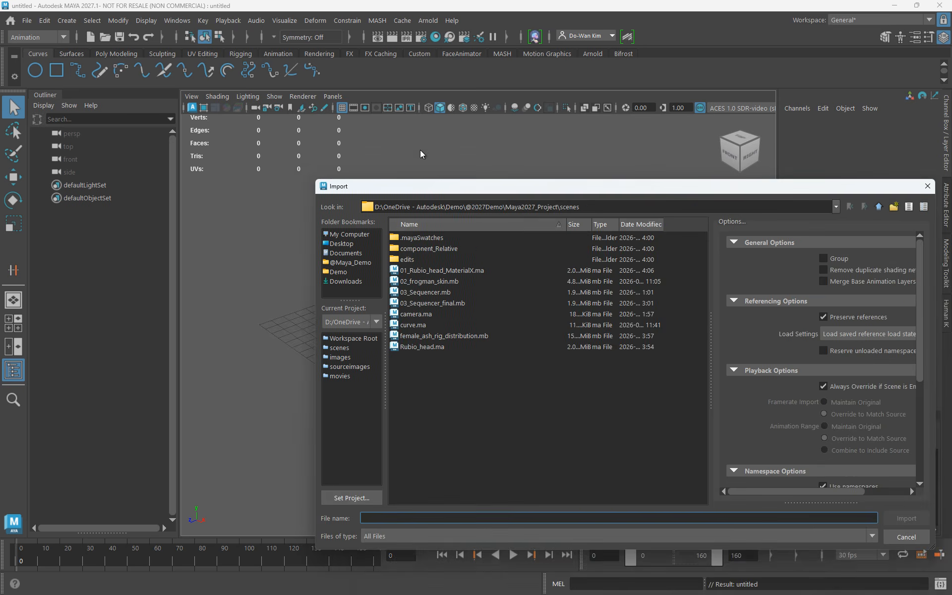
click(308, 233)
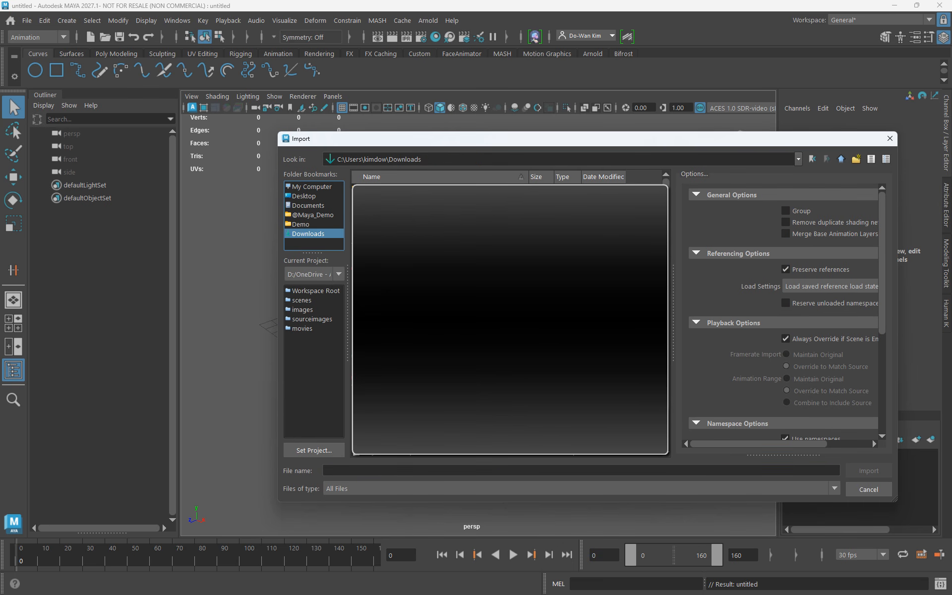
click(389, 488)
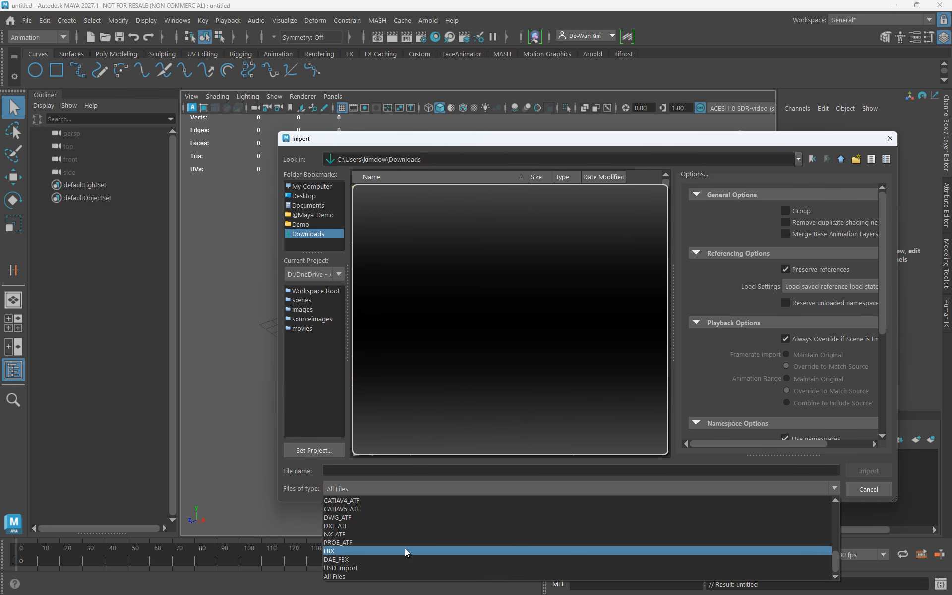
click(402, 568)
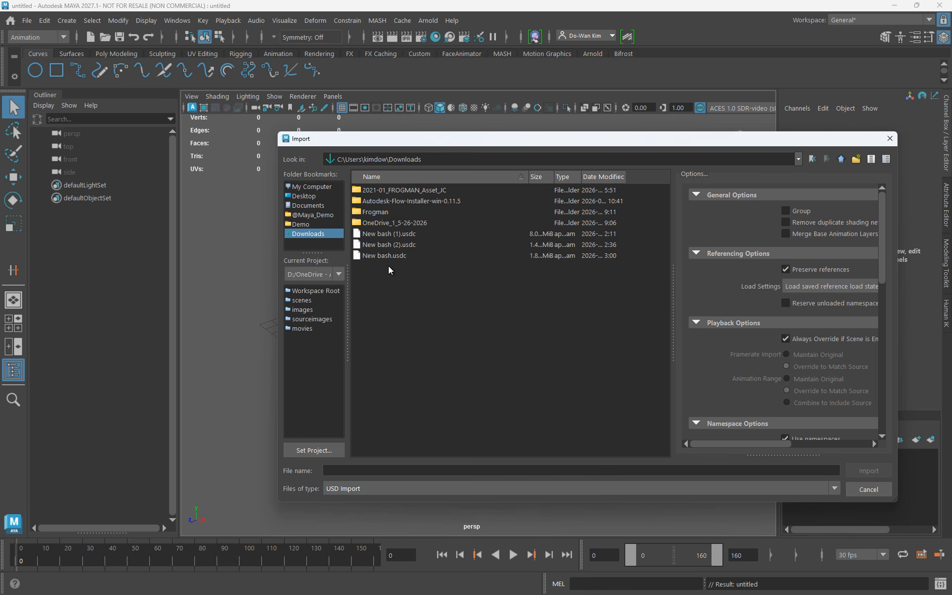
click(388, 245)
double_click(387, 245)
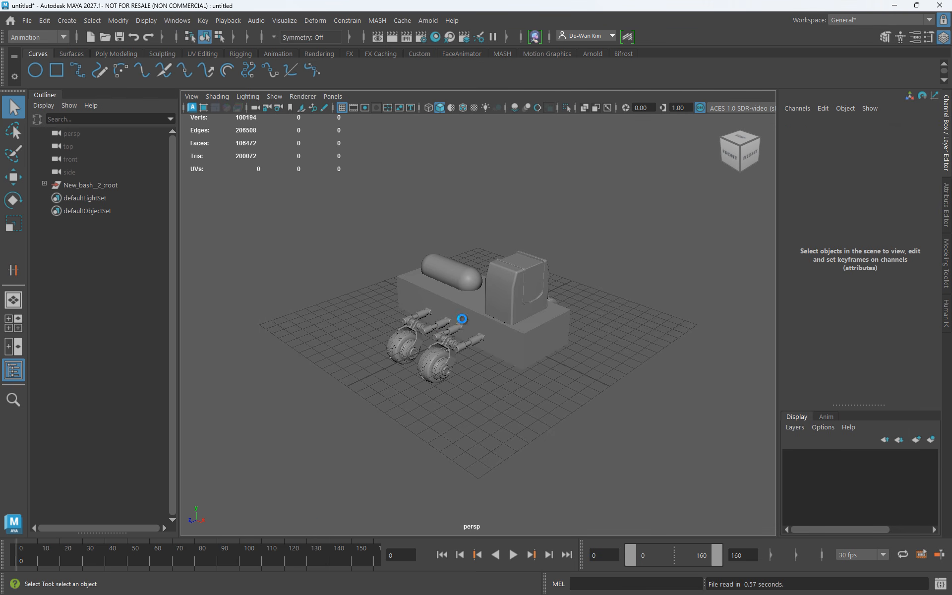
Frame the imported vehicle and inspect the cockpit housing's upper vertices, returning to object mode with nothing selected.
drag(336, 239, 594, 398)
key(f)
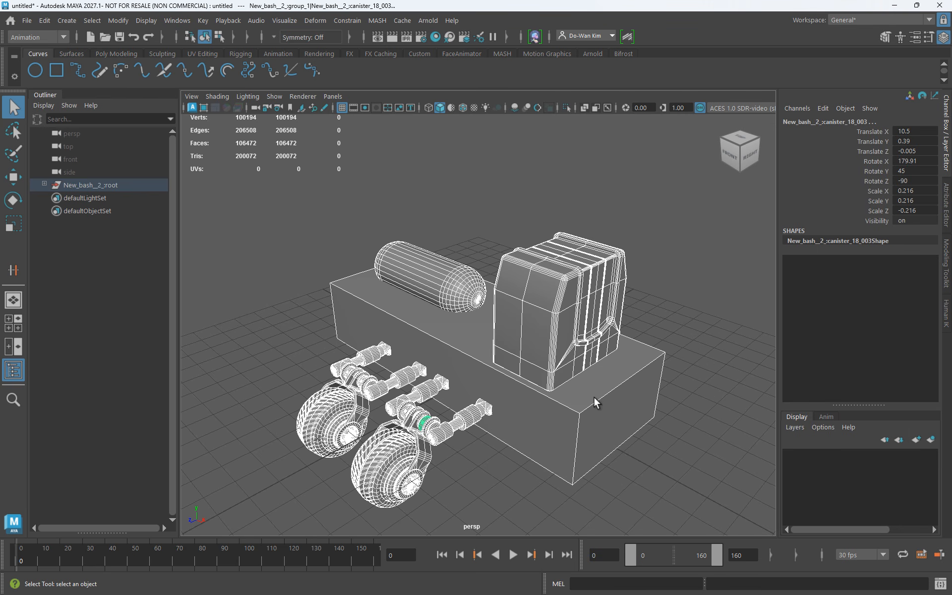
click(558, 288)
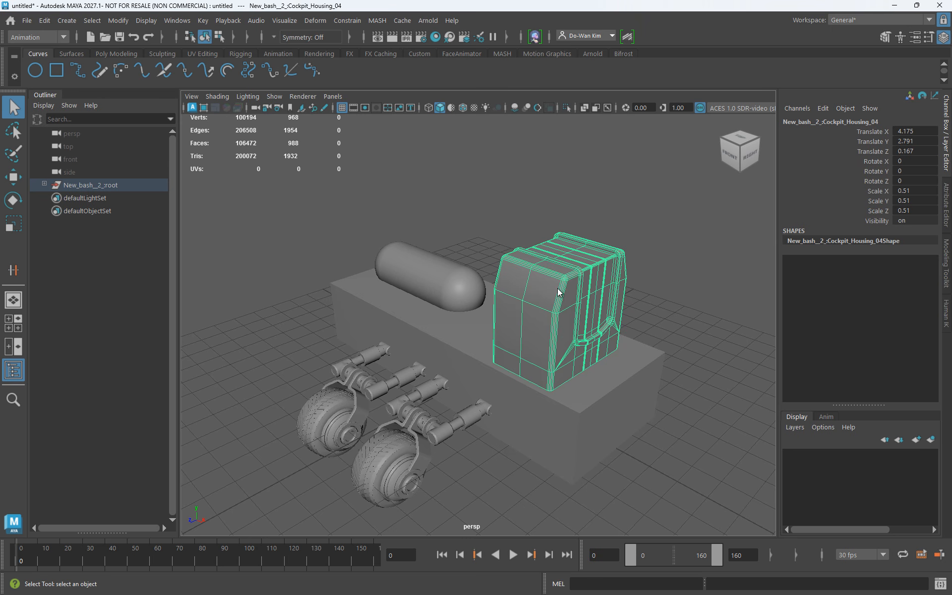
right_drag(557, 292, 465, 205)
drag(466, 204, 635, 300)
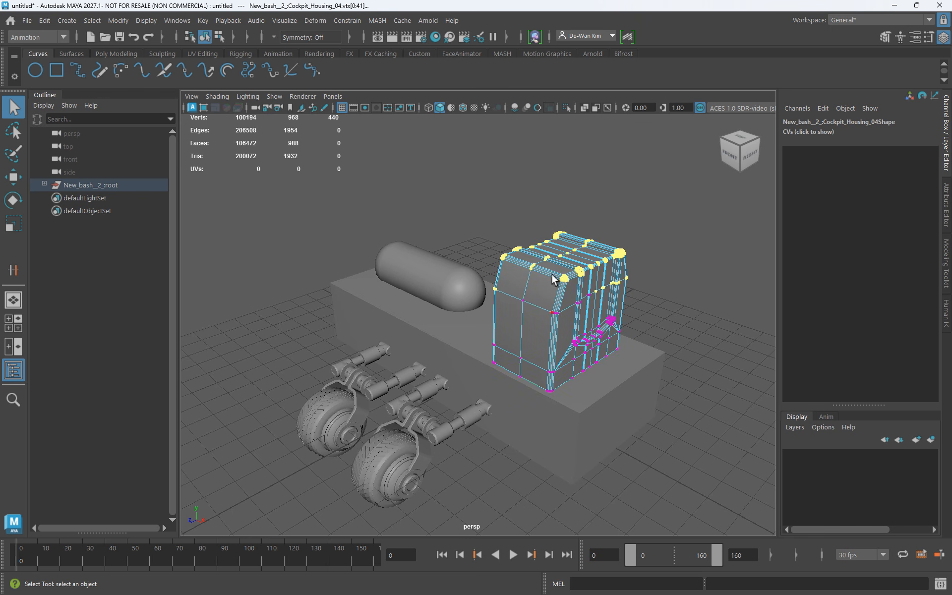
right_drag(551, 216, 615, 198)
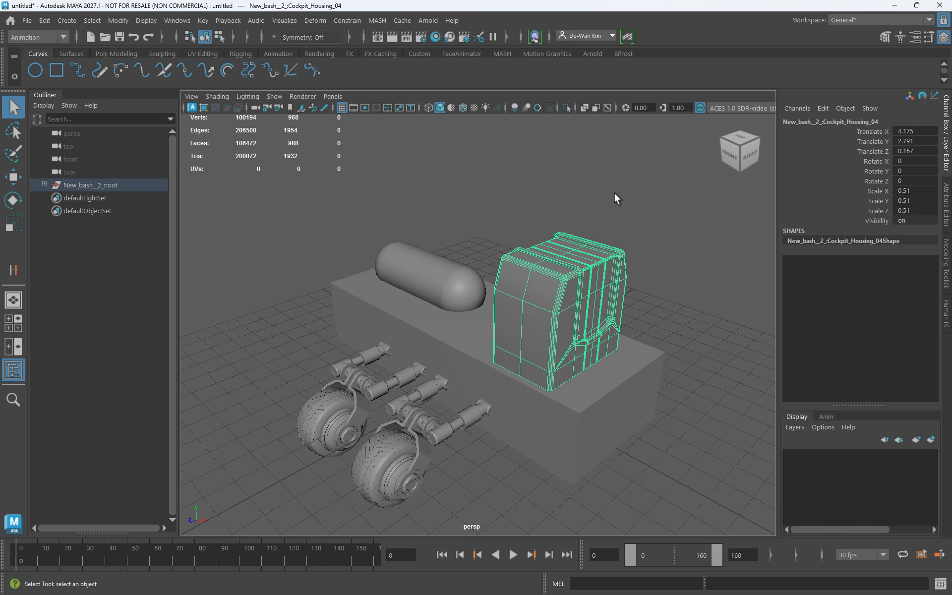
click(602, 177)
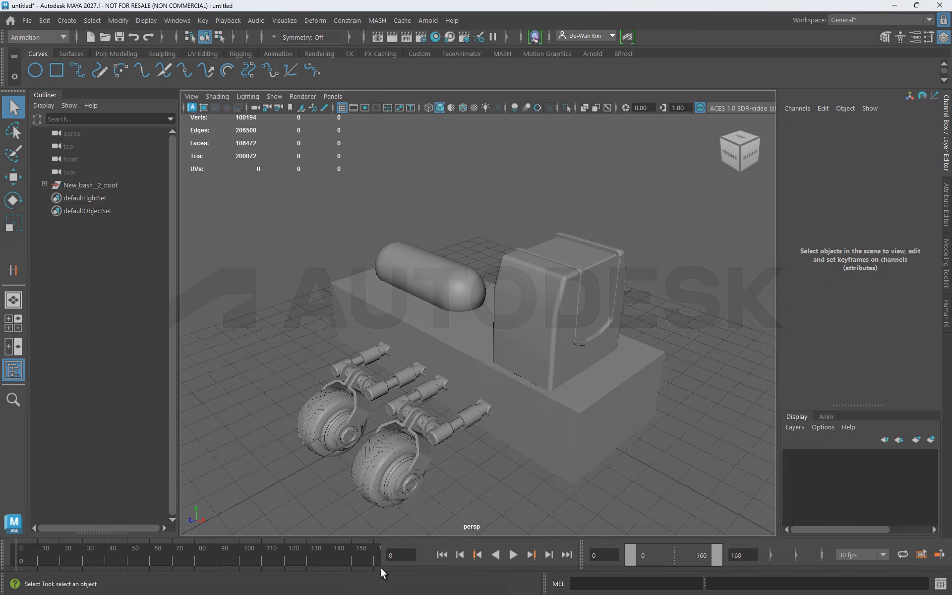